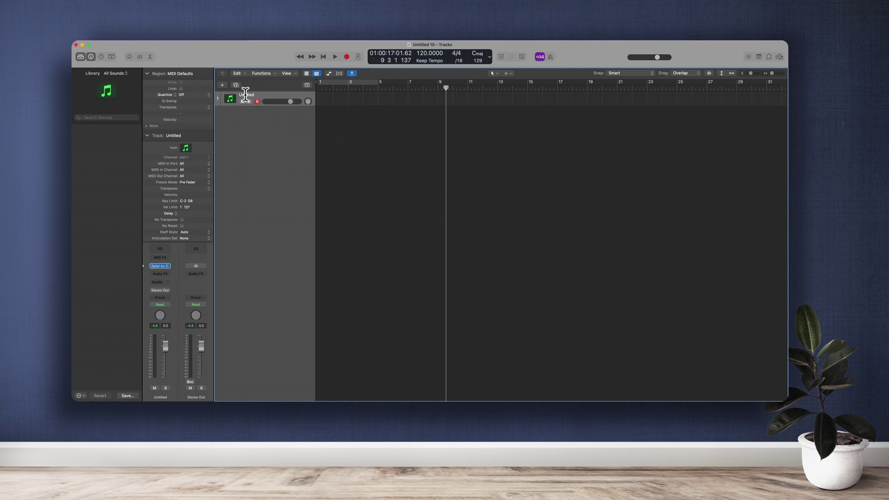
# - Rename the instrument track as Splat to Clat, increase the track height, and collapse the track's inspector details
pyautogui.write('Splat to Clat')
pyautogui.press('Return')
pyautogui.click(753, 72)
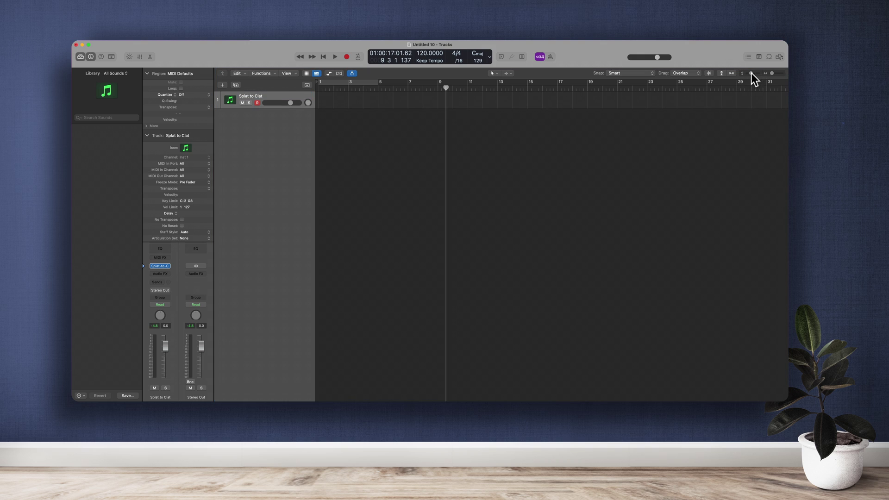
pyautogui.click(752, 73)
pyautogui.click(611, 204)
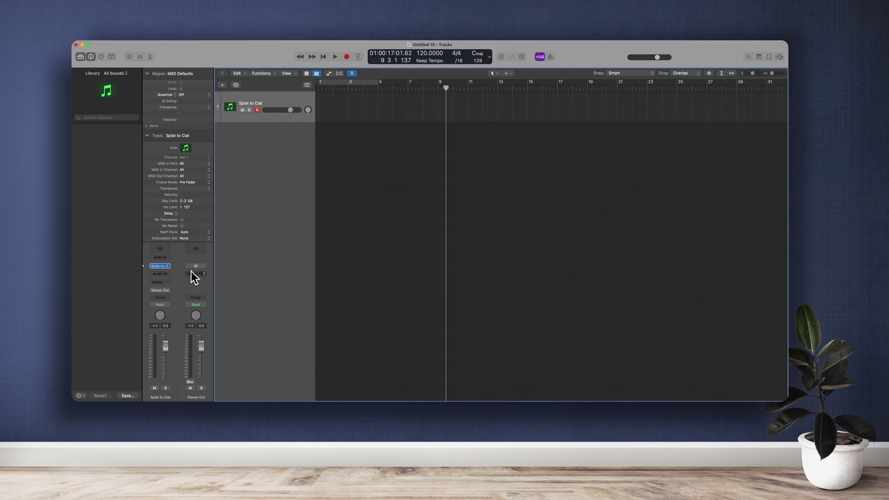
pyautogui.click(147, 136)
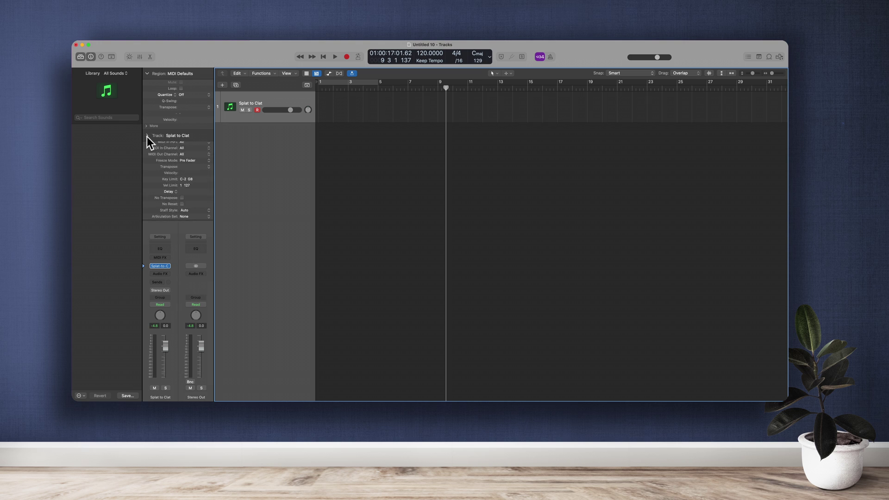
# - Open the Splat-to-Clat instrument's plug-in window, reposition it over the arrangement and enlarge it
pyautogui.click(162, 266)
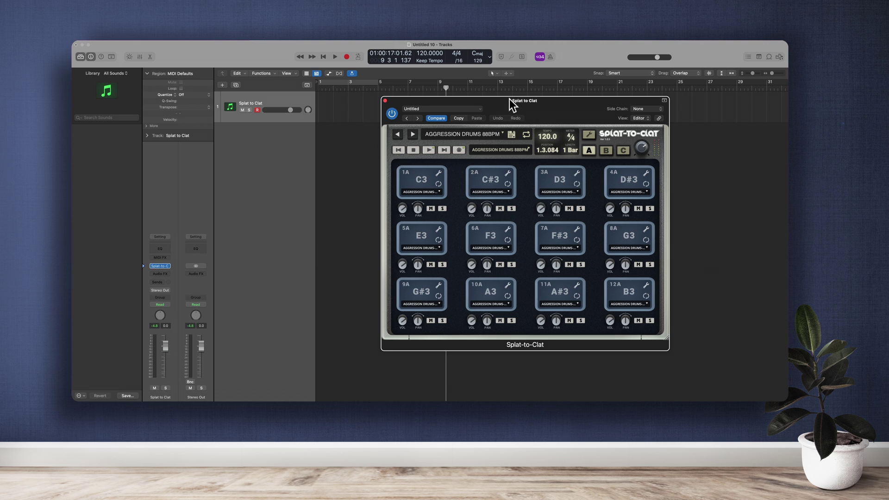
pyautogui.moveTo(509, 98); pyautogui.dragTo(466, 98)
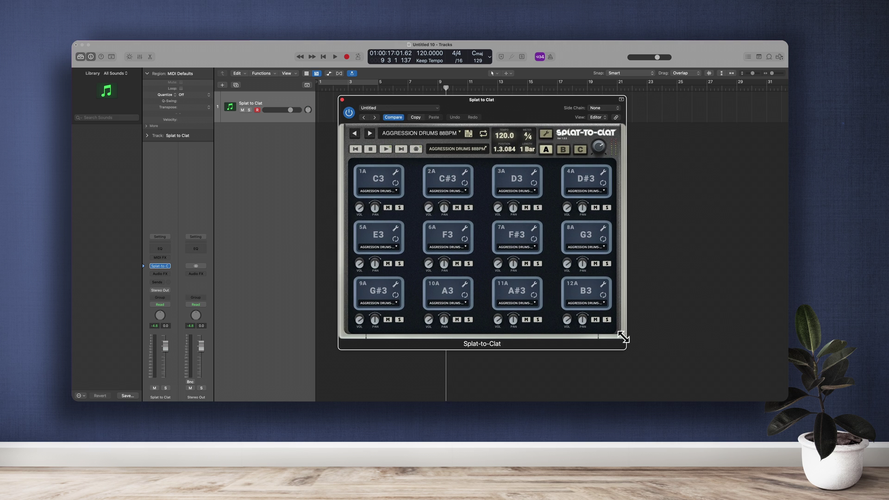
pyautogui.moveTo(623, 338)
pyautogui.mouseDown()
pyautogui.moveTo(690, 376)
pyautogui.moveTo(583, 324)
pyautogui.moveTo(671, 380)
pyautogui.moveTo(484, 272)
pyautogui.moveTo(668, 369)
pyautogui.mouseUp()
# - Load the GROOVY LOOP 91BPM preset from the 30 Splat Chops Vol 3 bank in the Factory Chops library
pyautogui.click(430, 135)
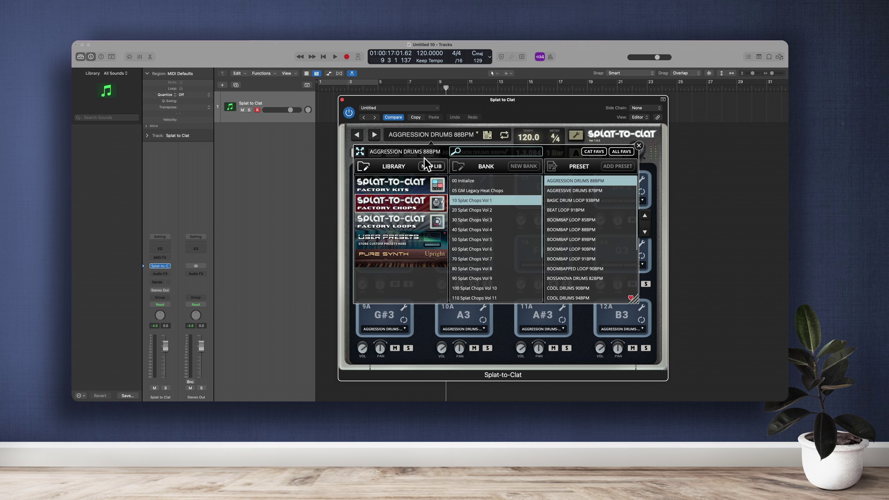
pyautogui.click(416, 182)
pyautogui.click(410, 201)
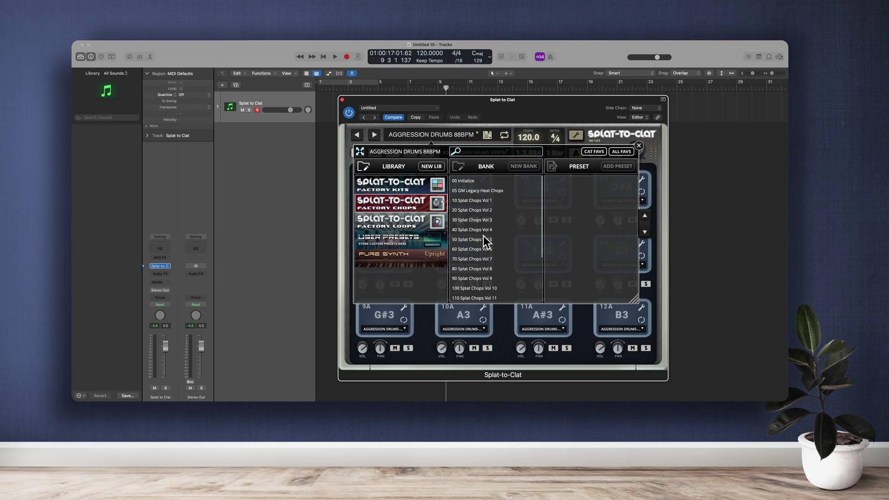
pyautogui.scroll(-1, 485, 240)
pyautogui.click(478, 213)
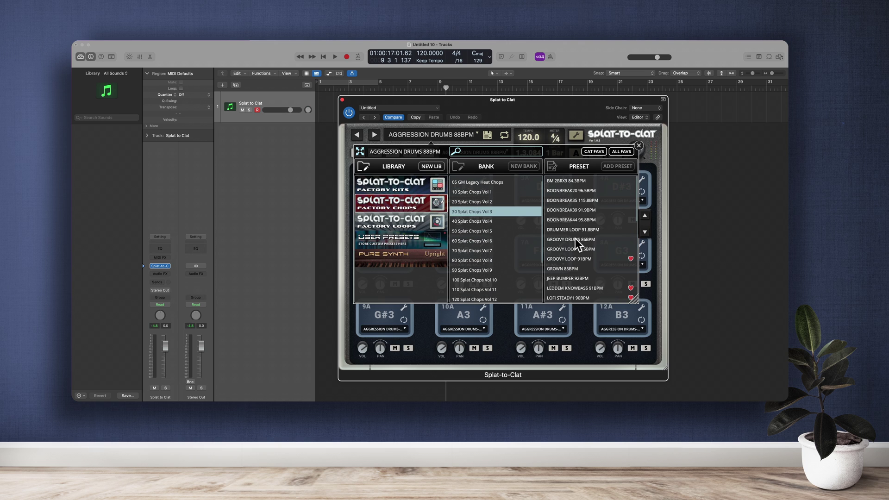
pyautogui.click(596, 261)
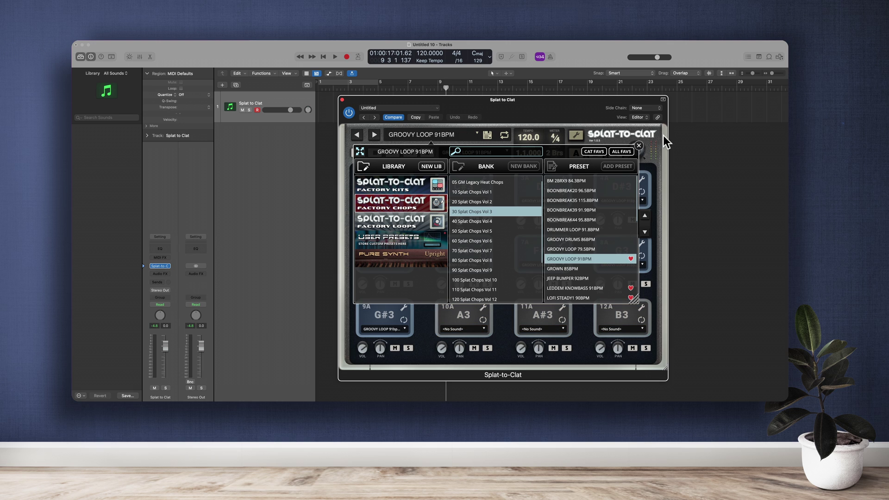
pyautogui.click(639, 145)
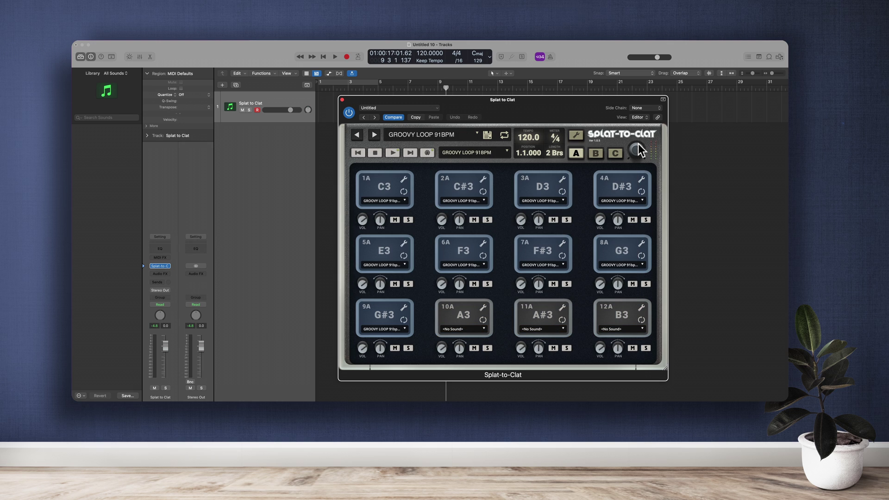
# - Look over the loaded preset's entry in the browser and its list of MIDI files
pyautogui.click(451, 135)
pyautogui.click(452, 135)
pyautogui.click(464, 152)
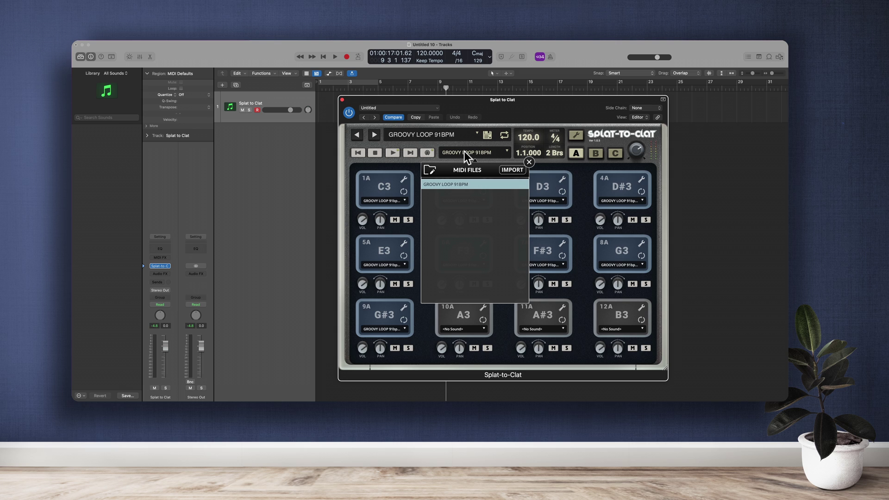
pyautogui.click(465, 153)
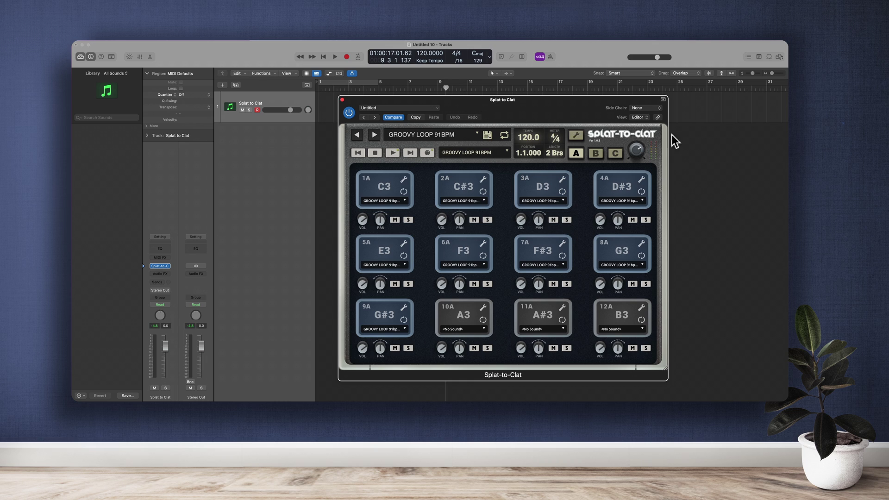
# - Play the loaded groove from the project start in sync with the plug-in, moving its window clear of the first bars
pyautogui.click(688, 136)
pyautogui.press('Return')
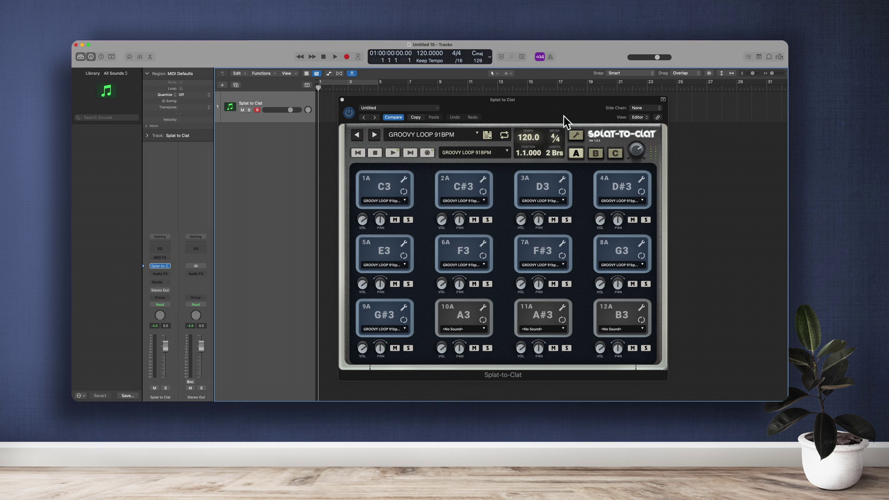
pyautogui.press('space')
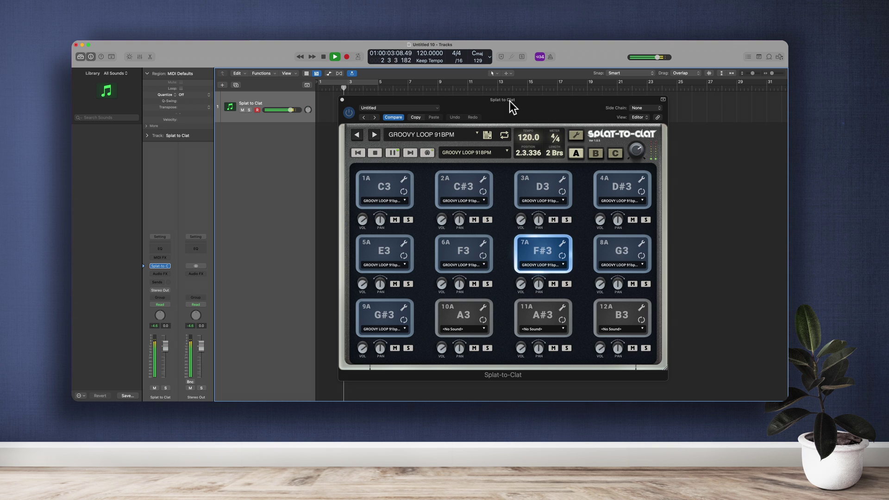
pyautogui.moveTo(507, 100); pyautogui.dragTo(556, 101)
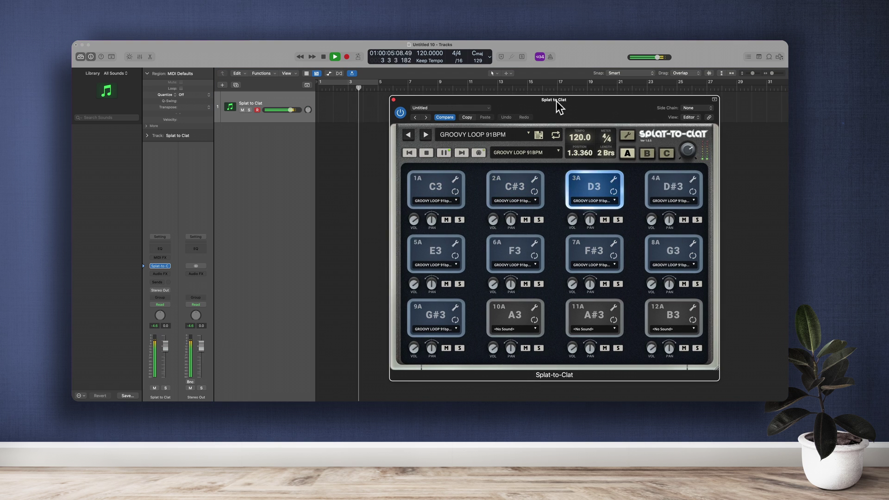
pyautogui.press('space')
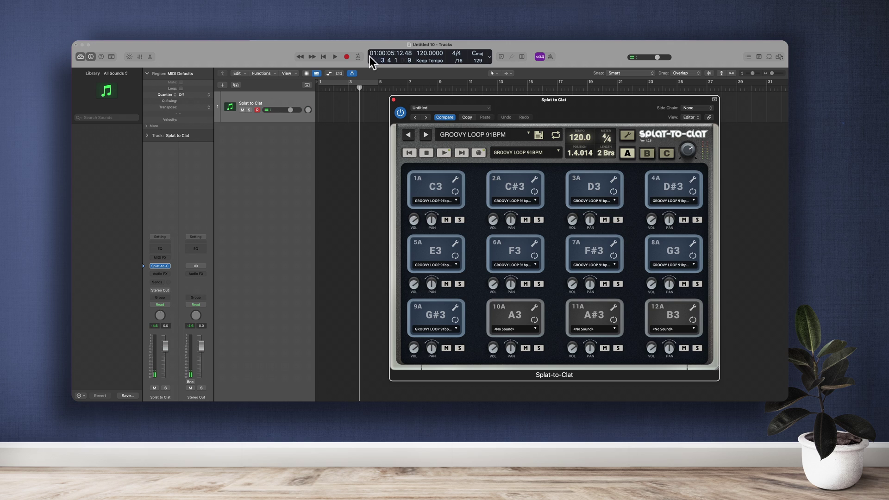
pyautogui.click(448, 154)
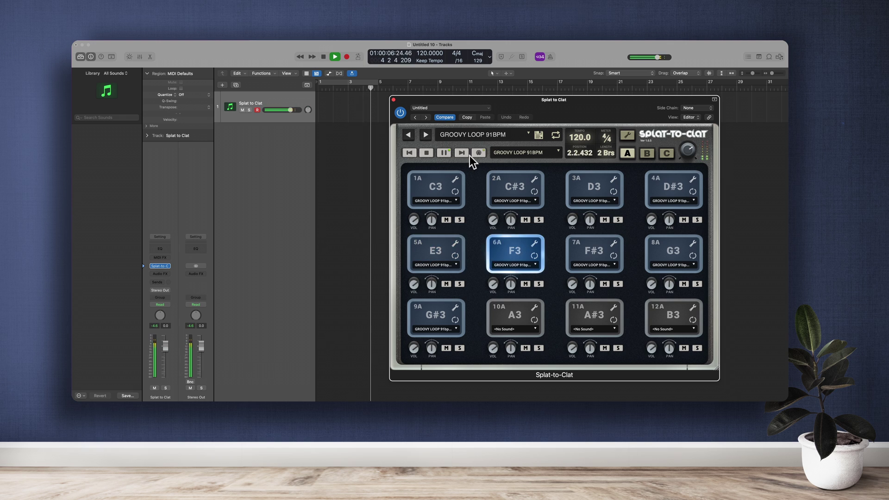
pyautogui.press('space')
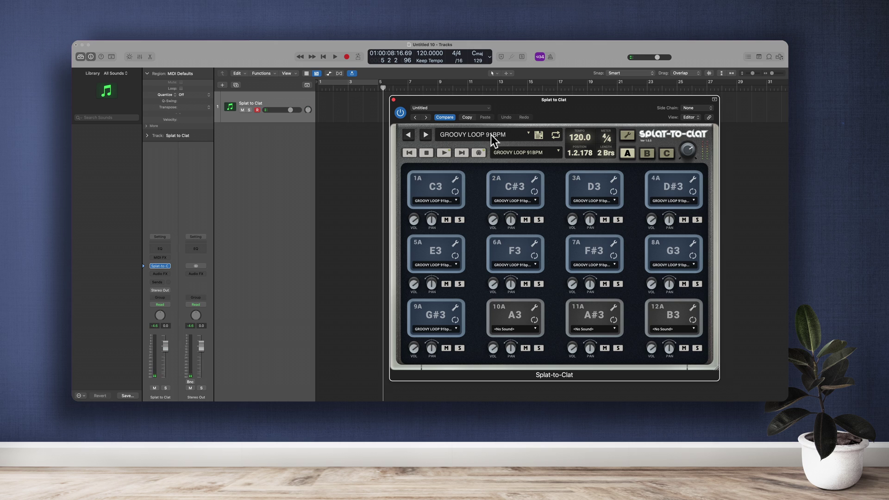
# - Set the project tempo to 91 BPM to match the loaded loop
pyautogui.doubleClick(435, 53)
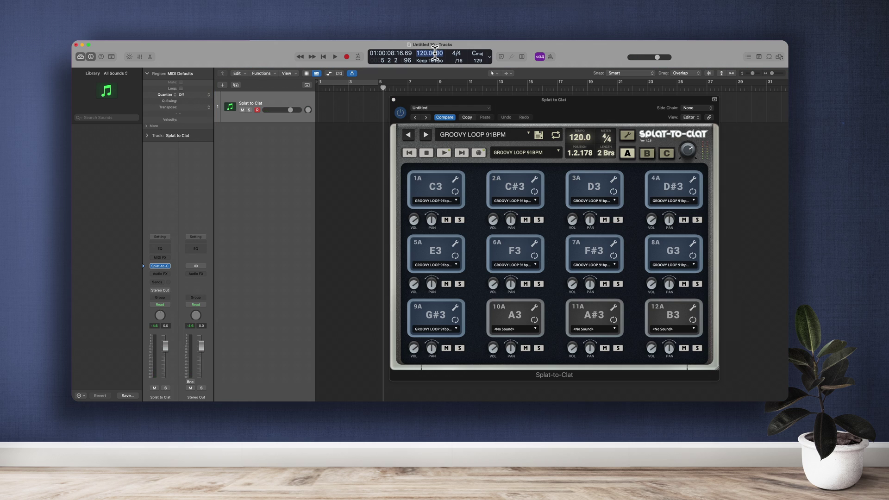
pyautogui.write('91')
pyautogui.press('Return')
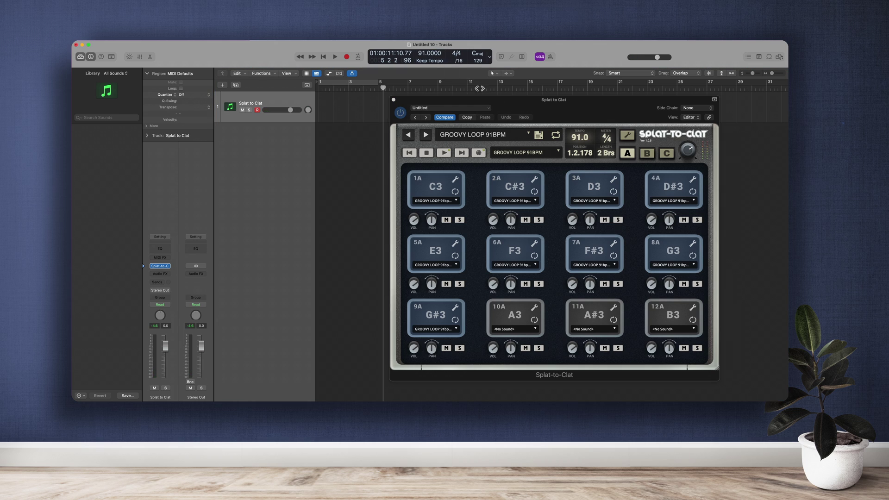
# - Listen to the groove at the new project tempo, stop playback and return the playhead to the start
pyautogui.click(507, 102)
pyautogui.press('space')
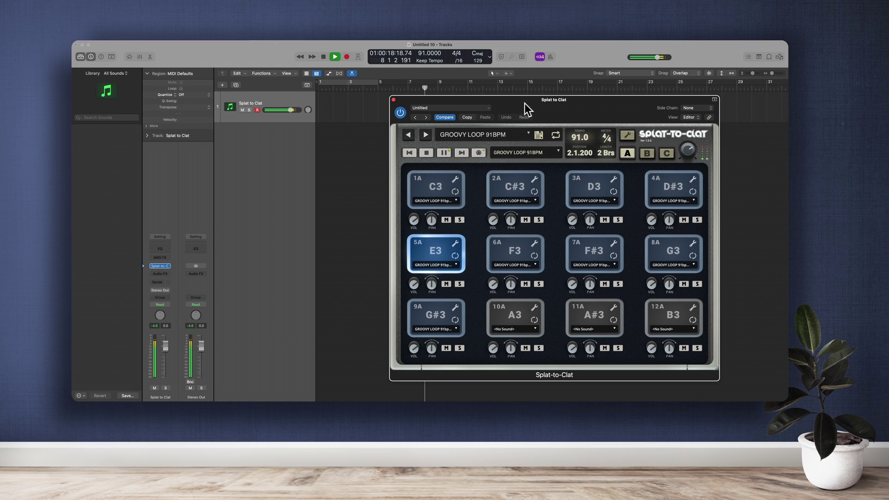
pyautogui.press('space')
pyautogui.press('Return')
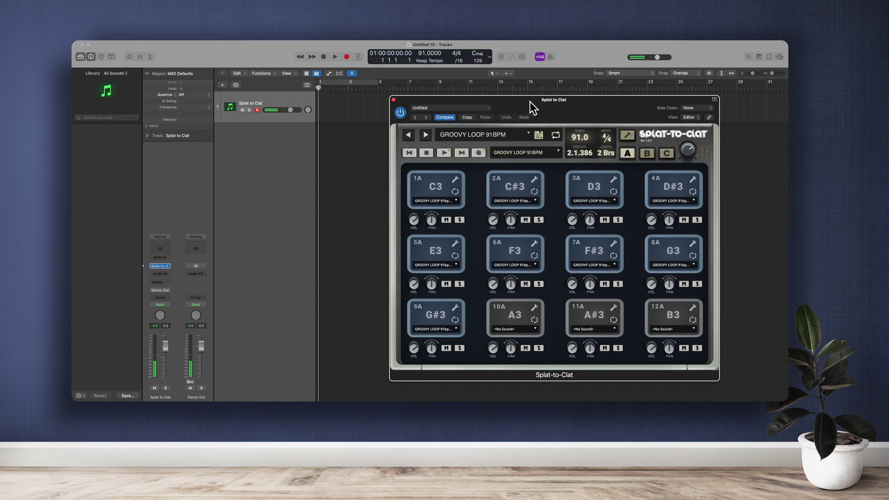
# - Place the GROOVY LOOP 91BPM MIDI file on the track at bar 1 and set a cycle range from bar 1 to 3
pyautogui.click(518, 152)
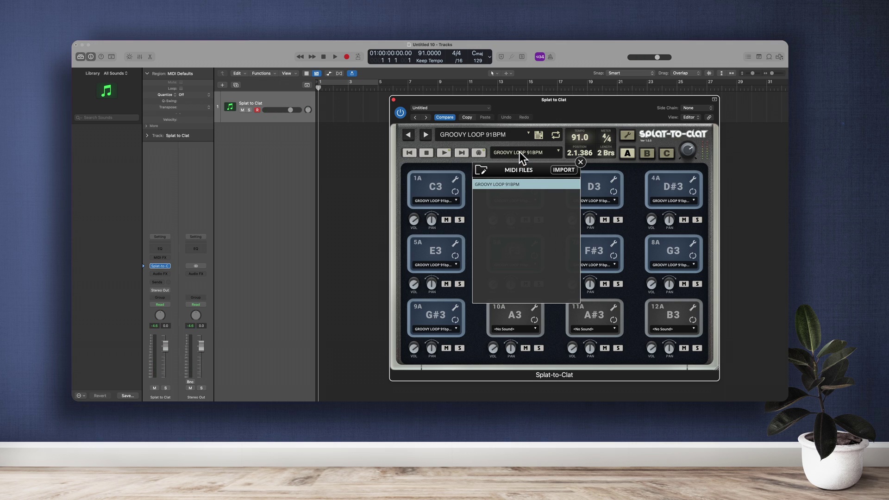
pyautogui.moveTo(511, 182); pyautogui.dragTo(319, 113)
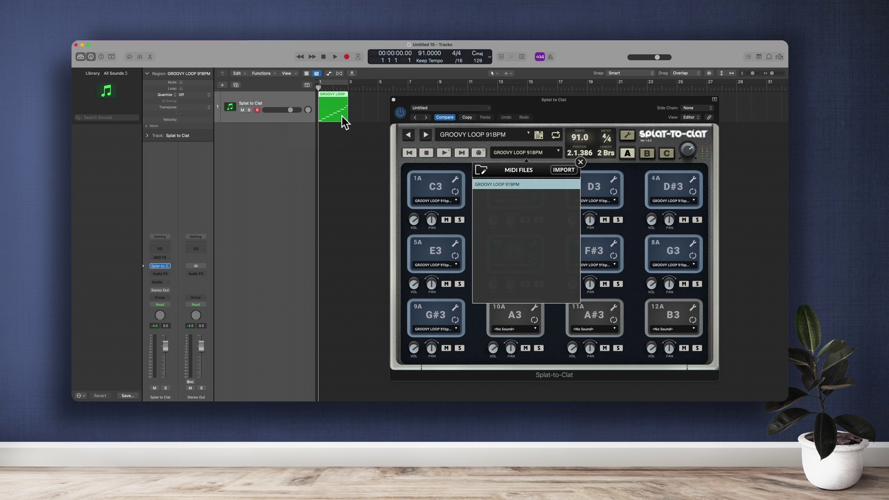
pyautogui.moveTo(321, 81); pyautogui.dragTo(348, 87)
pyautogui.click(354, 163)
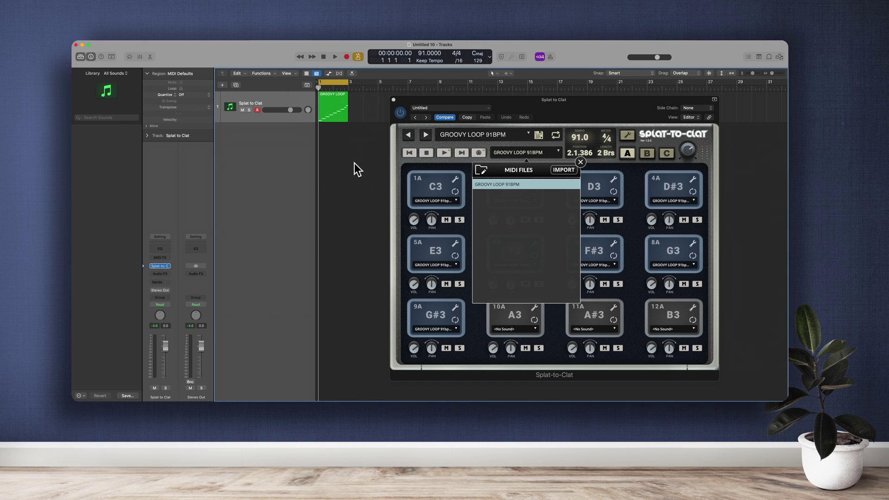
# - Play the cycled MIDI region together with the plug-in's internal sequence, close the MIDI file list and stop playback
pyautogui.press('space')
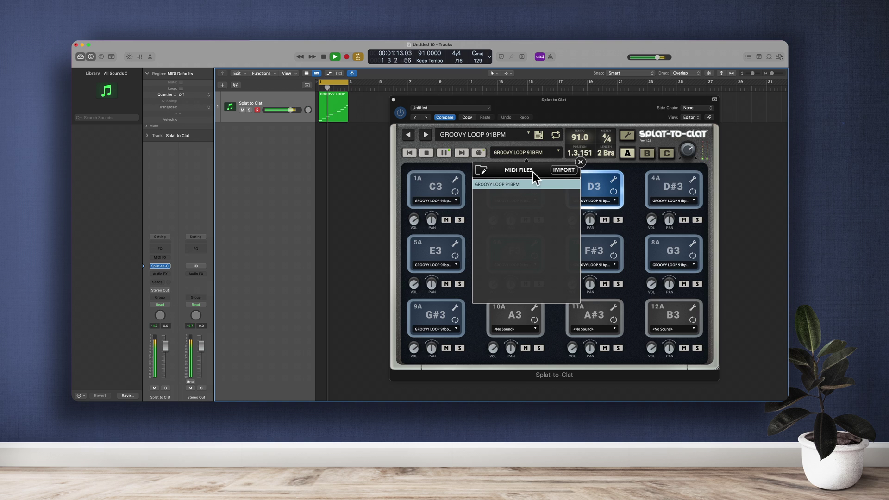
pyautogui.click(580, 161)
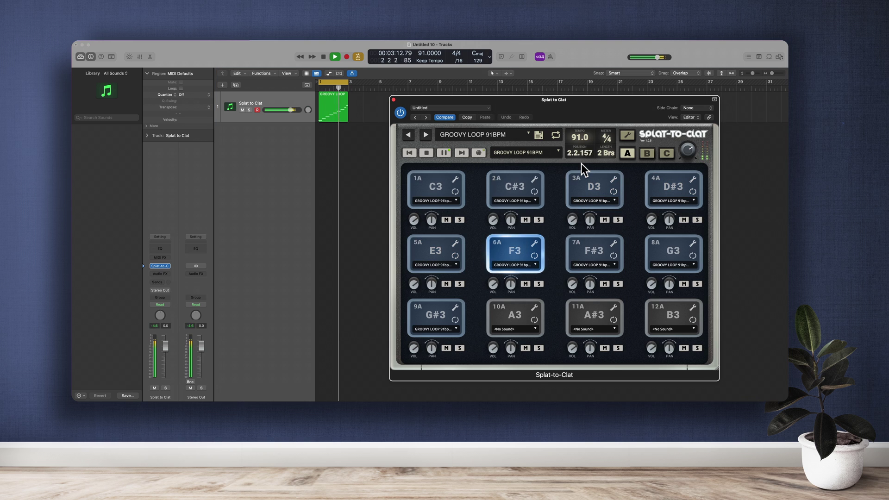
pyautogui.click(371, 144)
pyautogui.press('space')
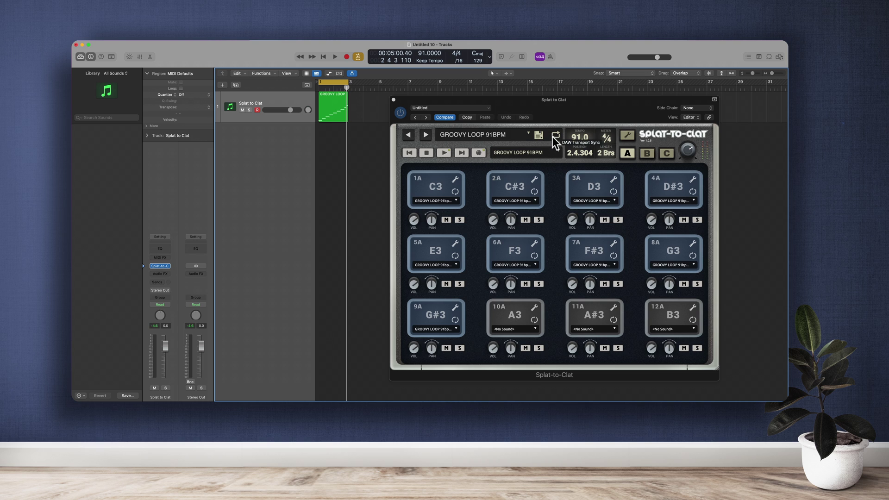
# - Examine the plug-in's general settings for the DAW Transport Sync option
pyautogui.click(627, 135)
pyautogui.click(464, 213)
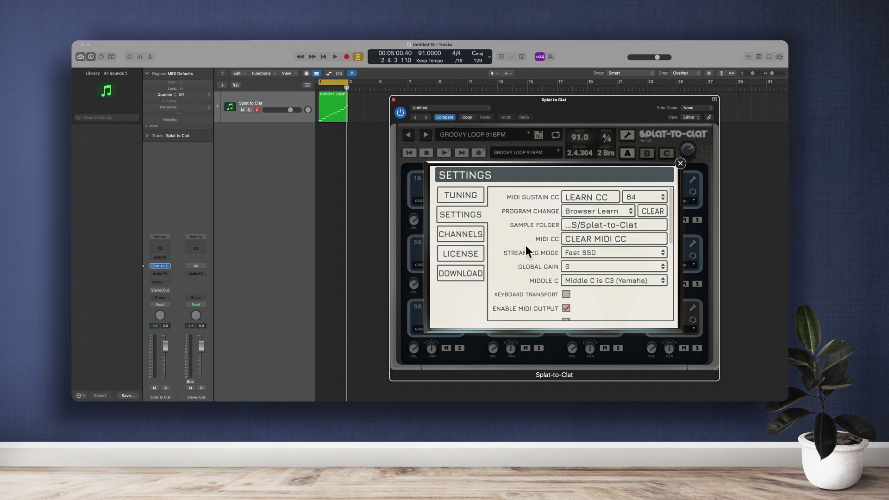
pyautogui.scroll(-10, 572, 266)
pyautogui.scroll(3, 576, 265)
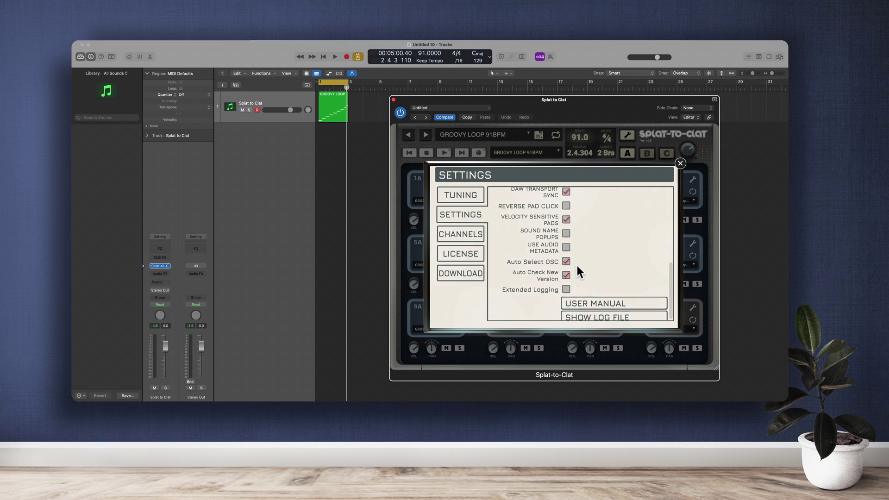
pyautogui.scroll(2, 577, 265)
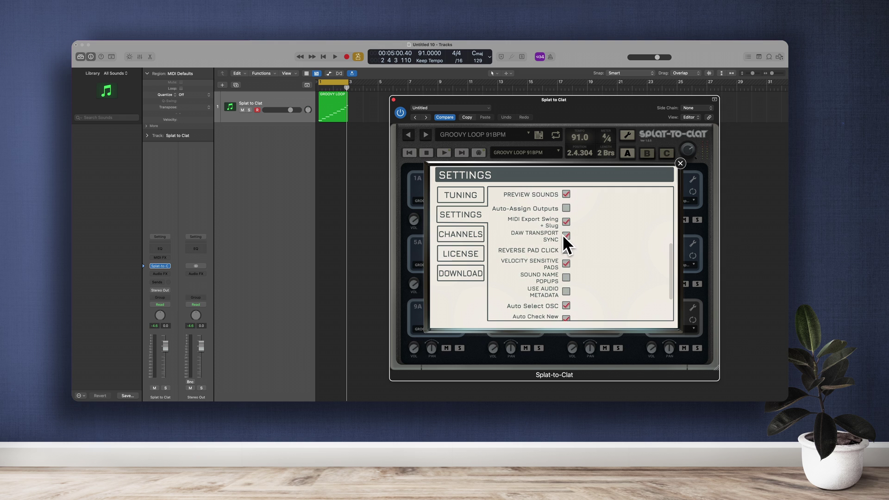
pyautogui.click(680, 163)
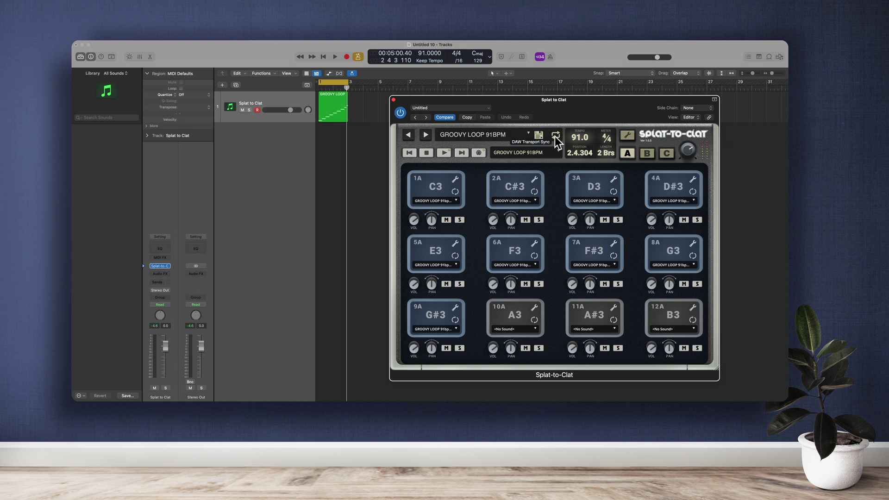
# - Turn off DAW Transport Sync in the plug-in and return the project playhead to the start
pyautogui.click(554, 135)
pyautogui.click(555, 135)
pyautogui.click(381, 136)
pyautogui.press('Return')
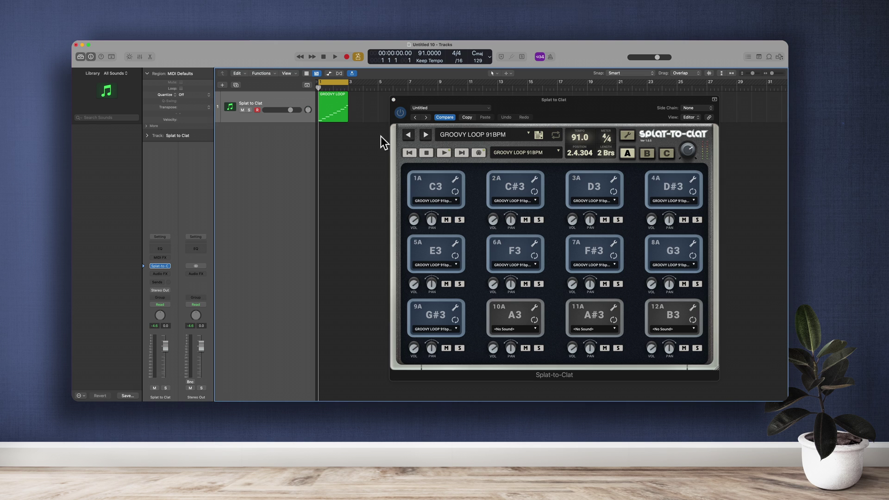
# - Enable all MIDI channels in the plug-in's channel settings and close the settings
pyautogui.click(626, 135)
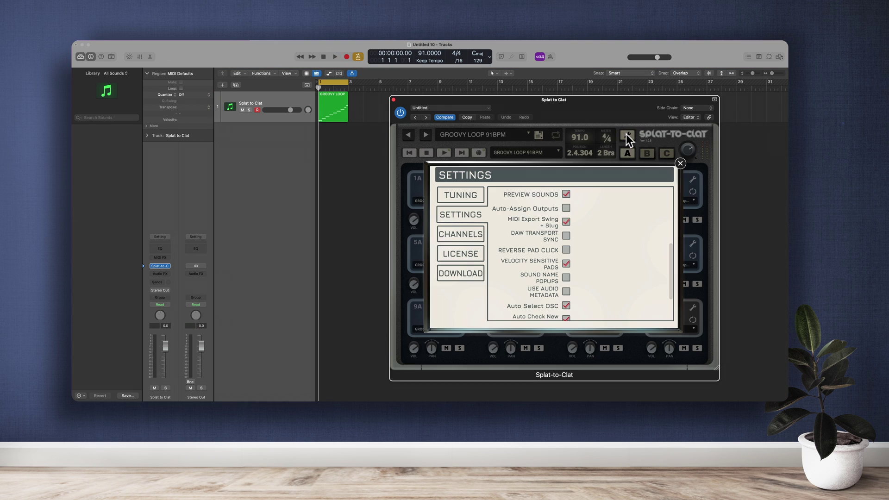
pyautogui.click(468, 235)
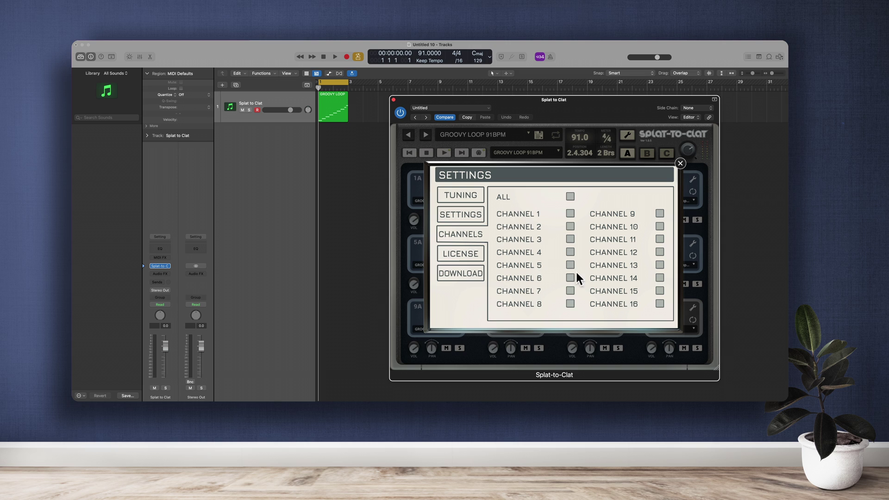
pyautogui.click(571, 197)
pyautogui.click(679, 163)
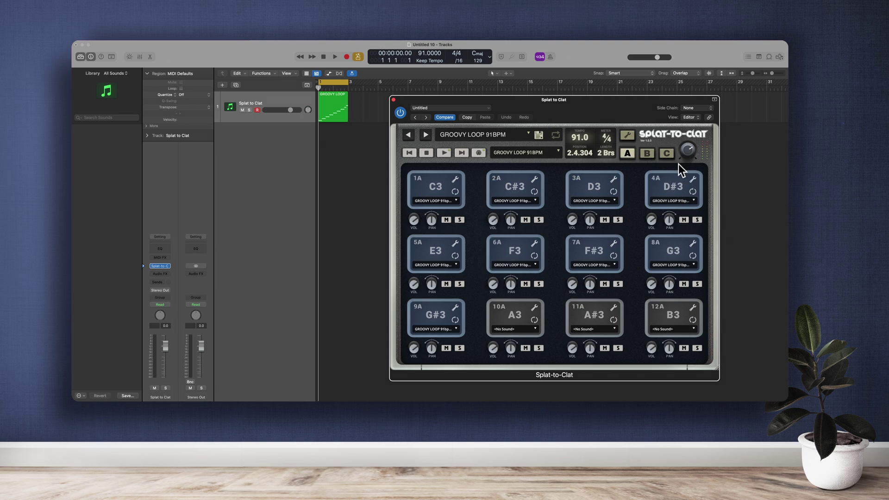
# - Select the GROOVY LOOP region and play it through the plug-in, and stop playback
pyautogui.click(354, 156)
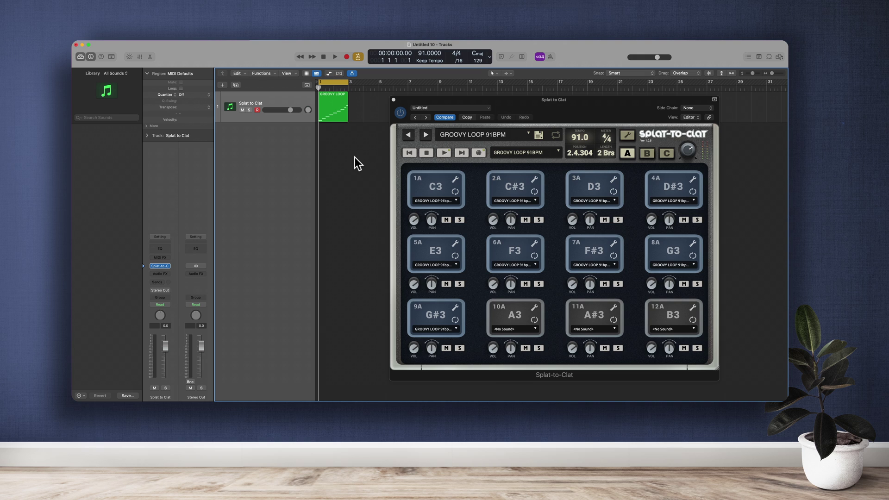
pyautogui.click(337, 109)
pyautogui.press('space')
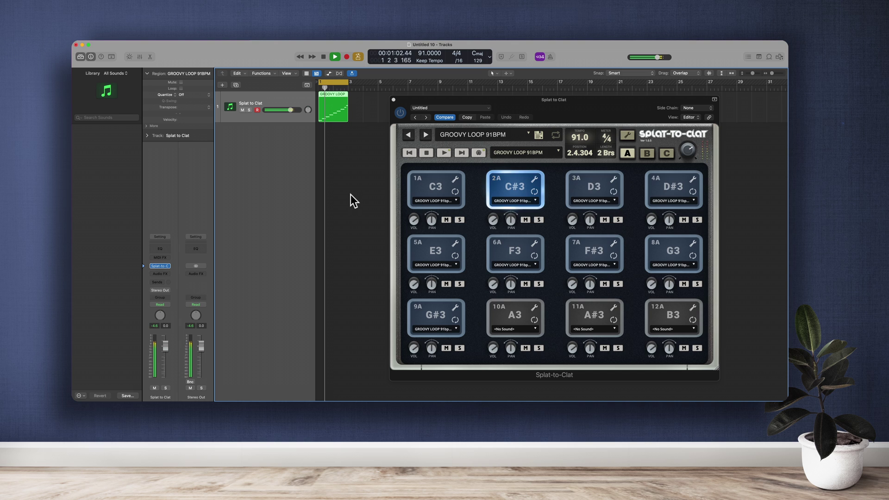
pyautogui.press('space')
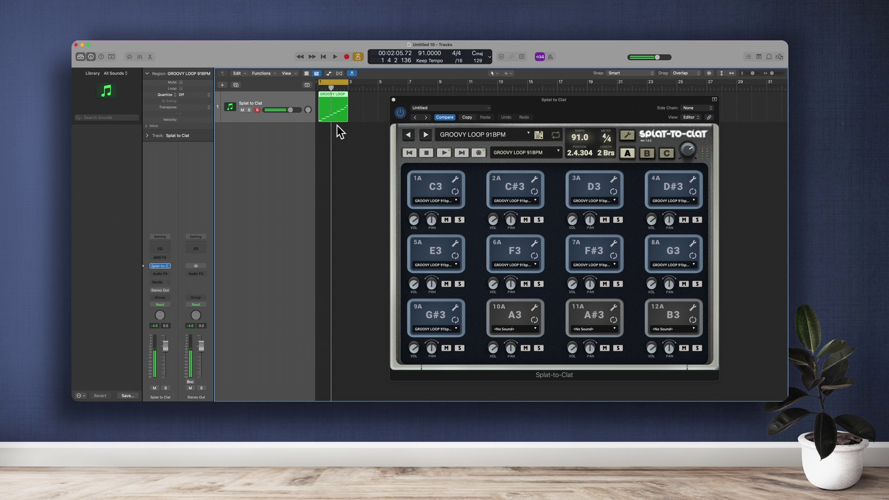
# - Try to move the GROOVY LOOP region onto a second track below, and undo the move
pyautogui.moveTo(333, 105); pyautogui.dragTo(359, 136)
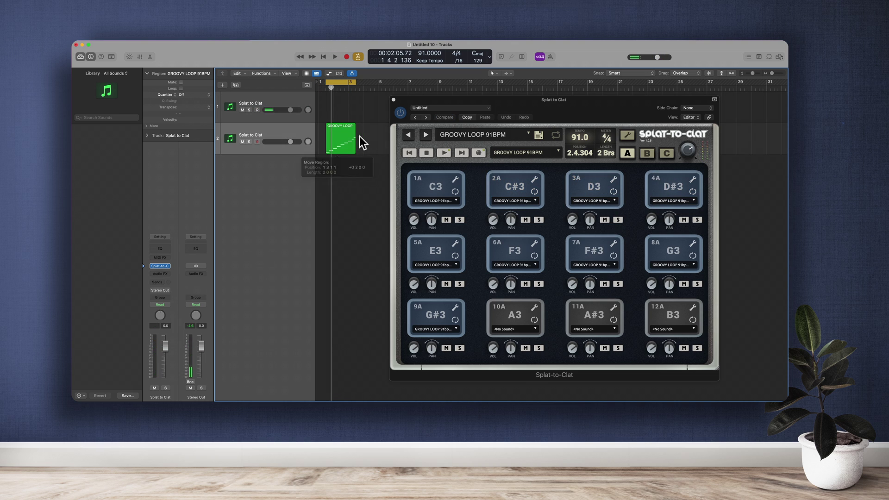
pyautogui.press('super+z')
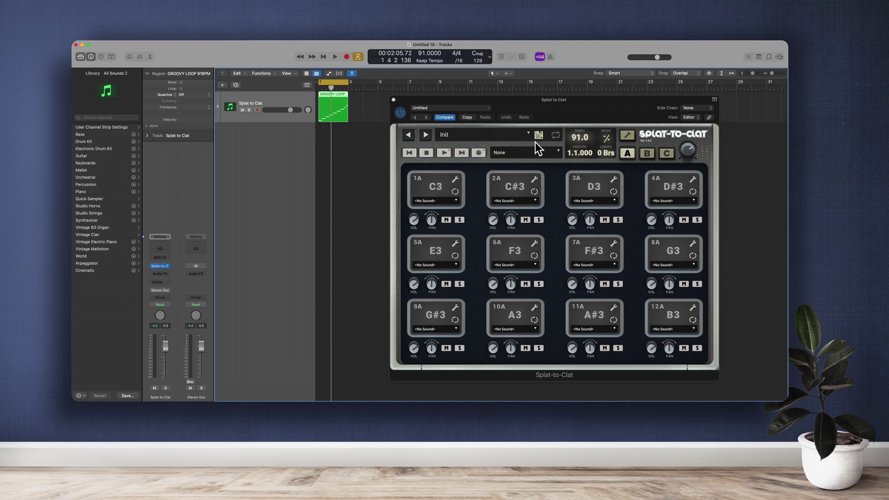
pyautogui.click(509, 98)
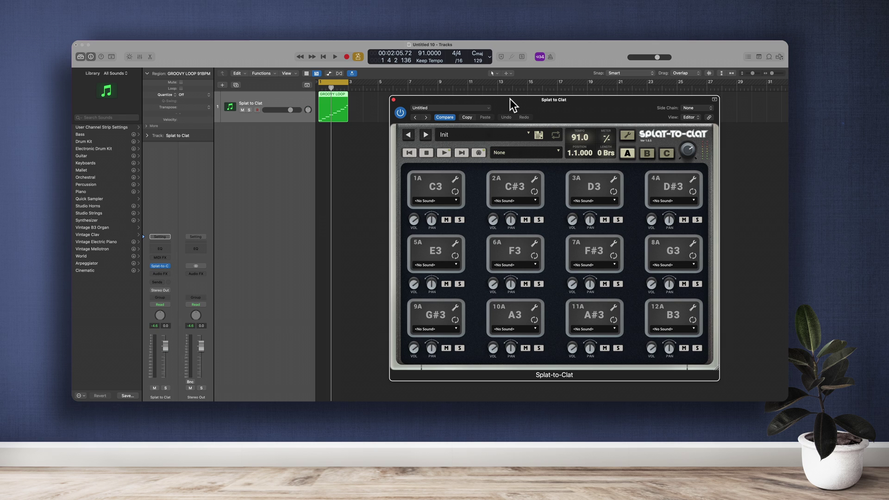
# - View the import option in the plug-in's MIDI file list, and close the list
pyautogui.click(341, 113)
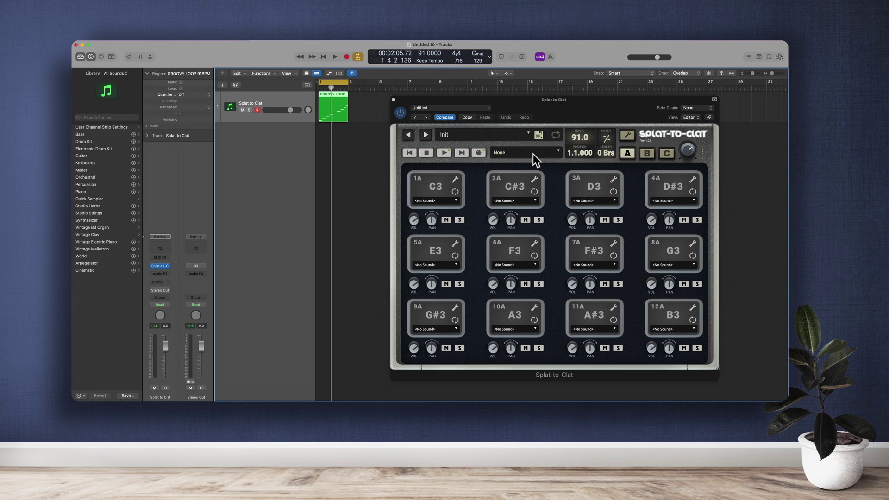
pyautogui.click(522, 150)
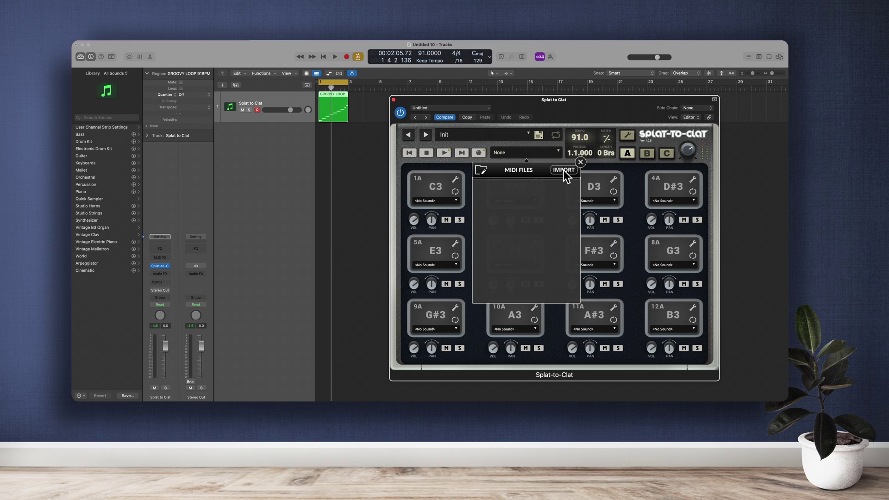
pyautogui.click(581, 162)
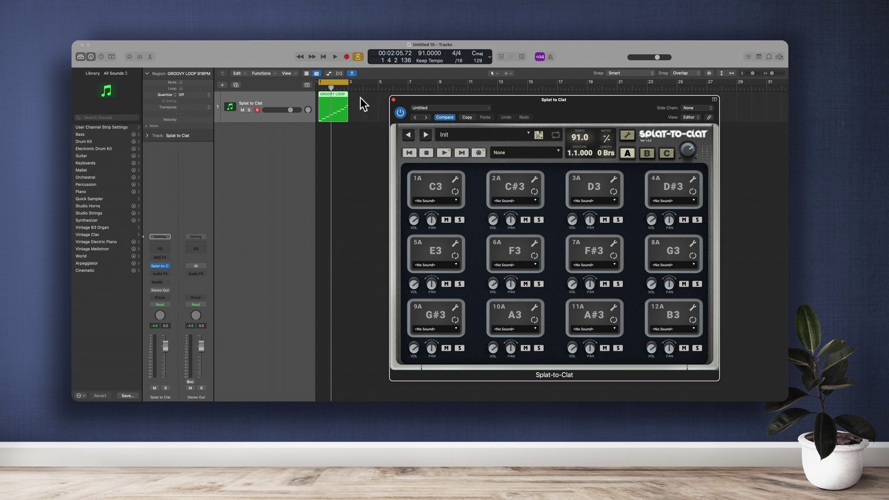
# - Export the GROOVY LOOP region as a MIDI file named New MIDI to the Desktop
pyautogui.click(343, 104)
pyautogui.rightClick(343, 105)
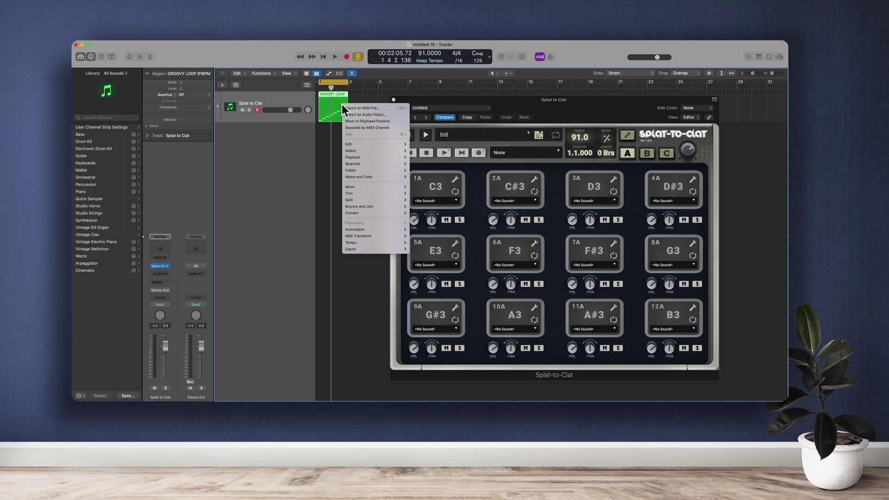
pyautogui.click(355, 108)
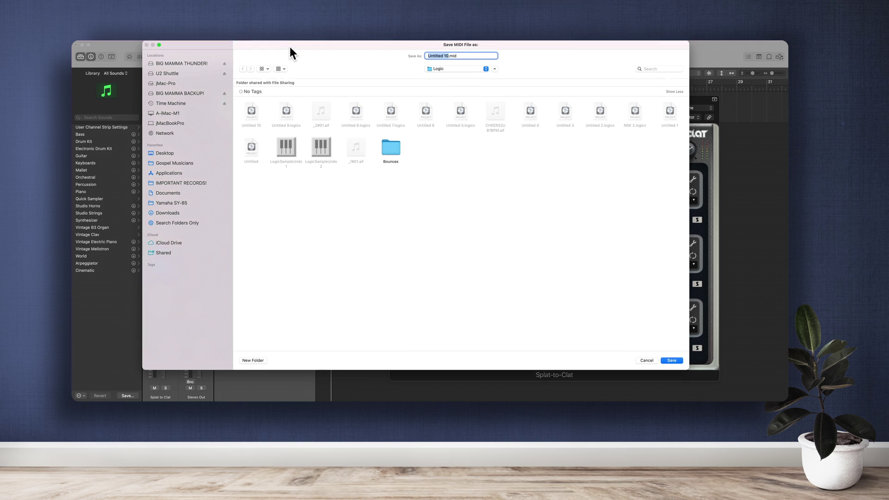
pyautogui.click(171, 154)
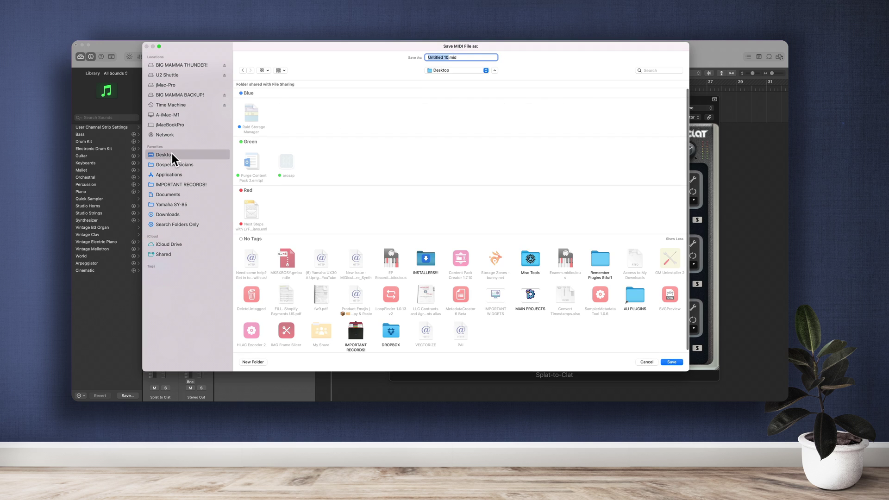
pyautogui.write('New MIDI')
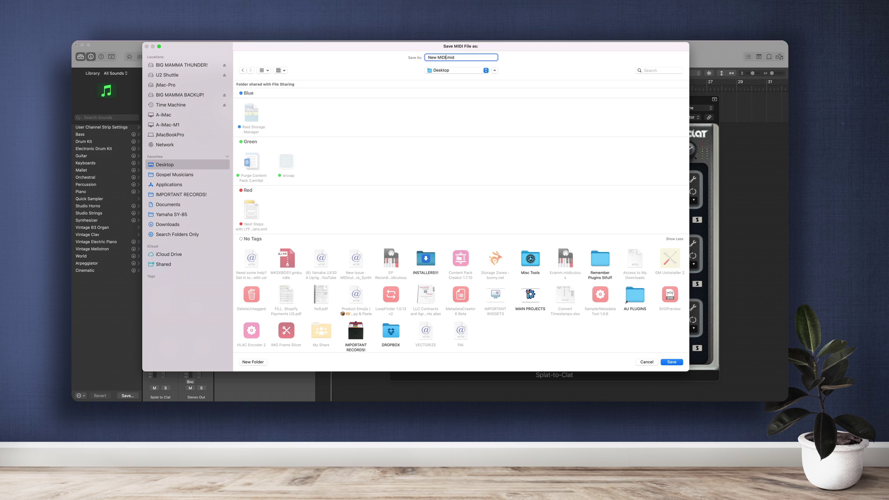
pyautogui.press('Return')
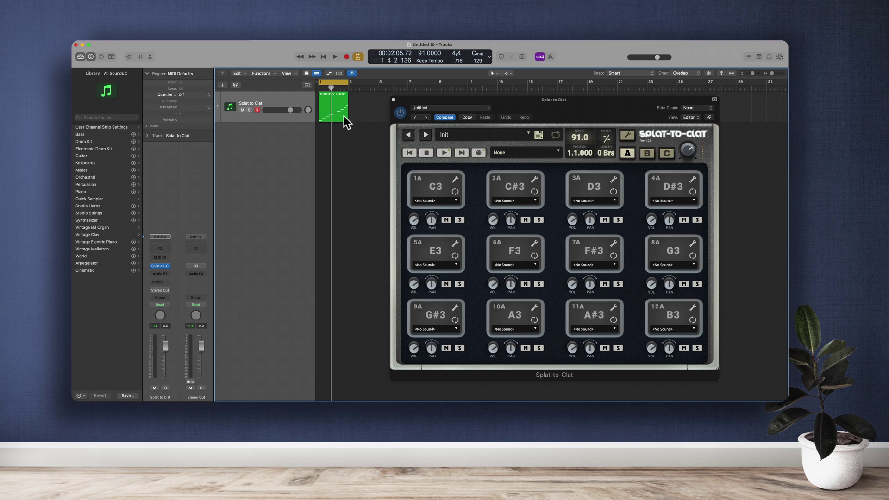
# - Delete the MIDI region from the track and turn off the cycle range
pyautogui.press('Delete')
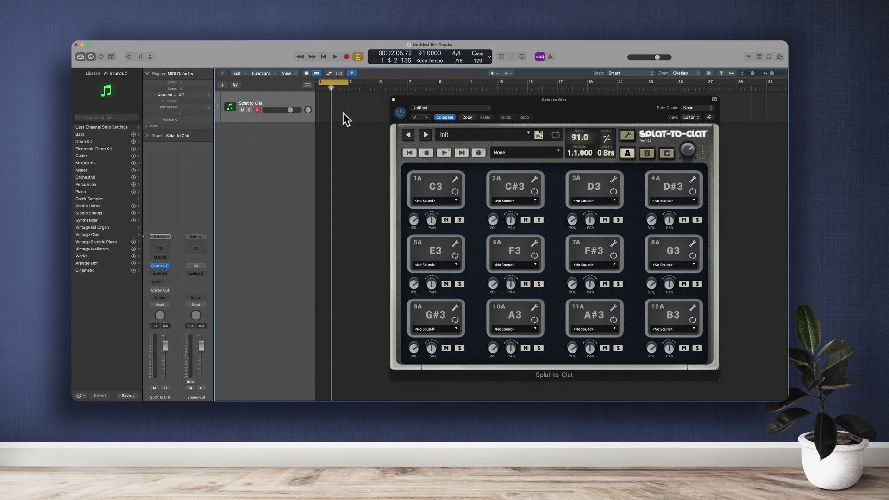
pyautogui.click(338, 84)
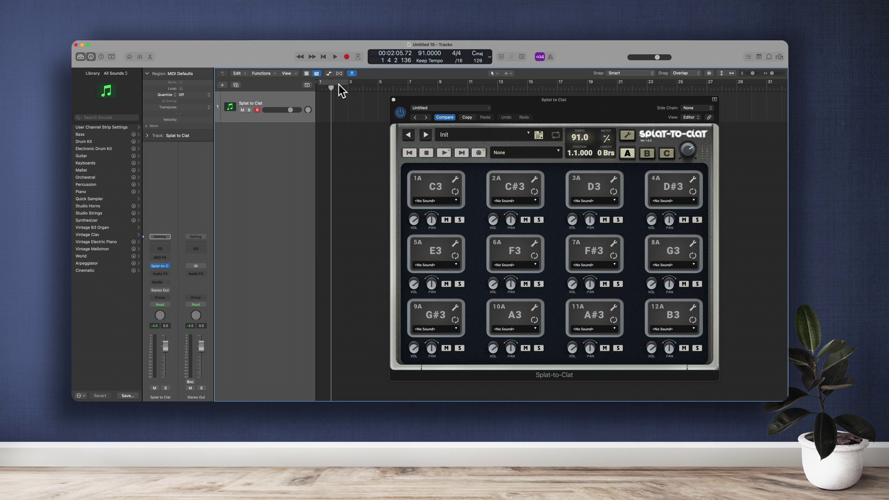
# - Load the GROOVY LOOP 91BPM preset from the 30 Splat Chops Vol 3 bank and close the preset browser
pyautogui.click(508, 154)
pyautogui.click(508, 155)
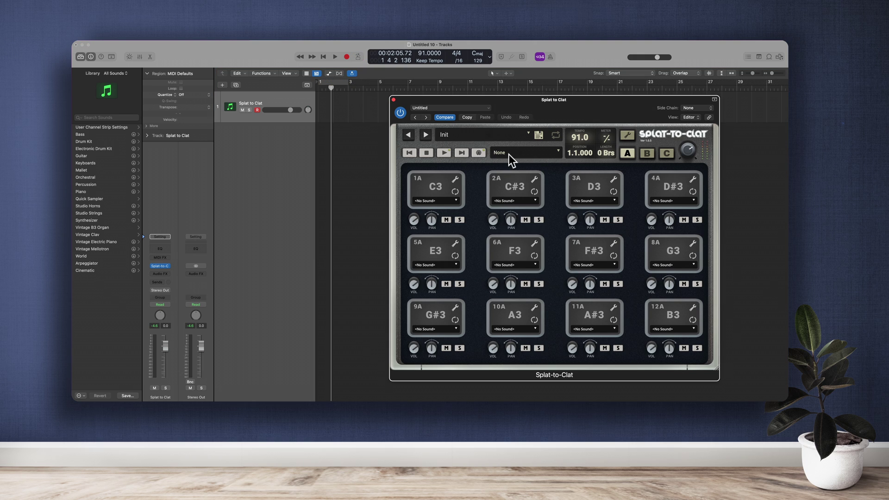
pyautogui.click(490, 136)
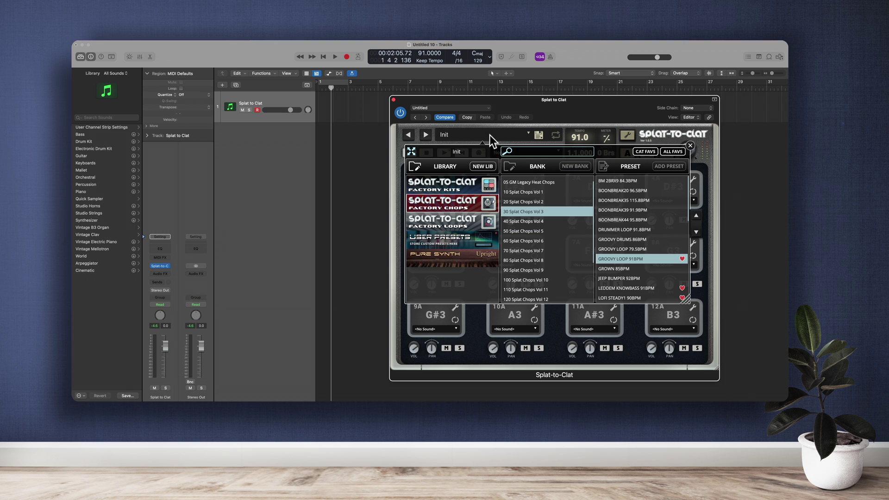
pyautogui.doubleClick(628, 262)
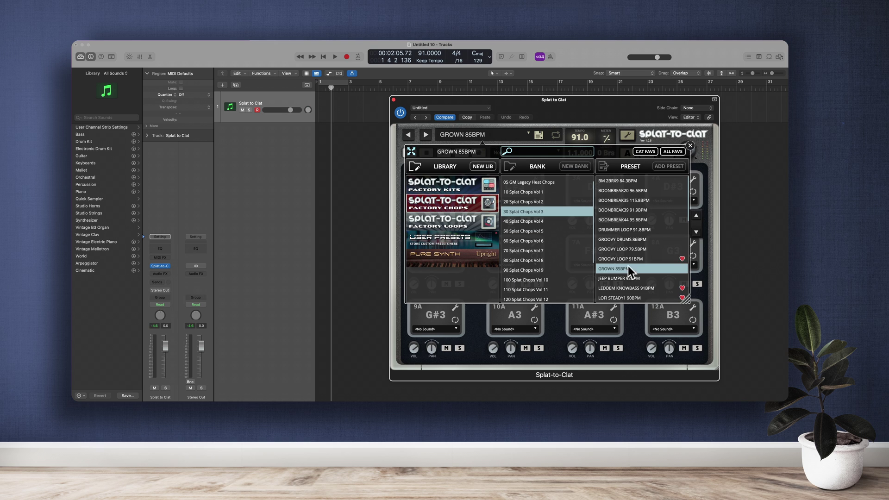
pyautogui.click(690, 146)
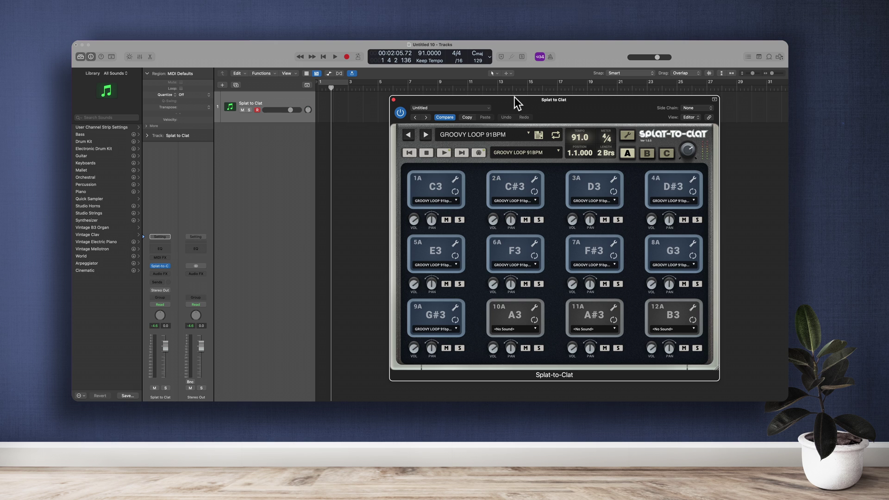
# - Play the project to hear the plug-in's internal sequence, and stop playback
pyautogui.click(325, 166)
pyautogui.press('space')
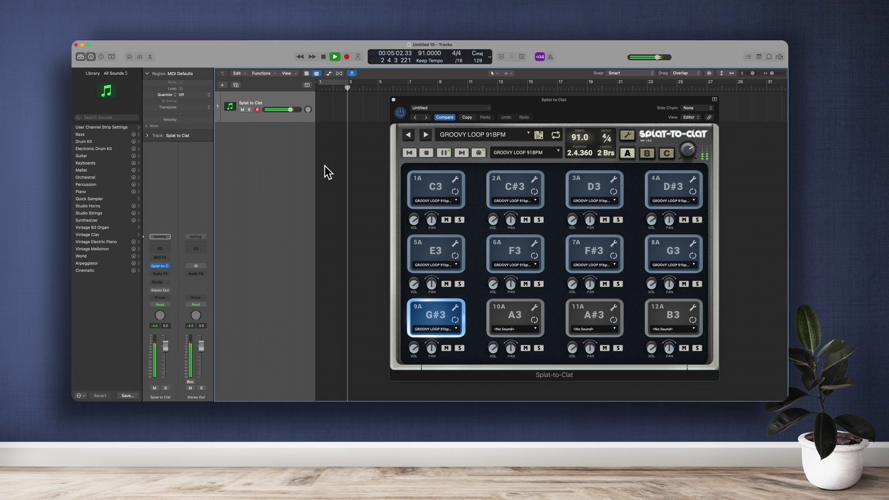
pyautogui.press('space')
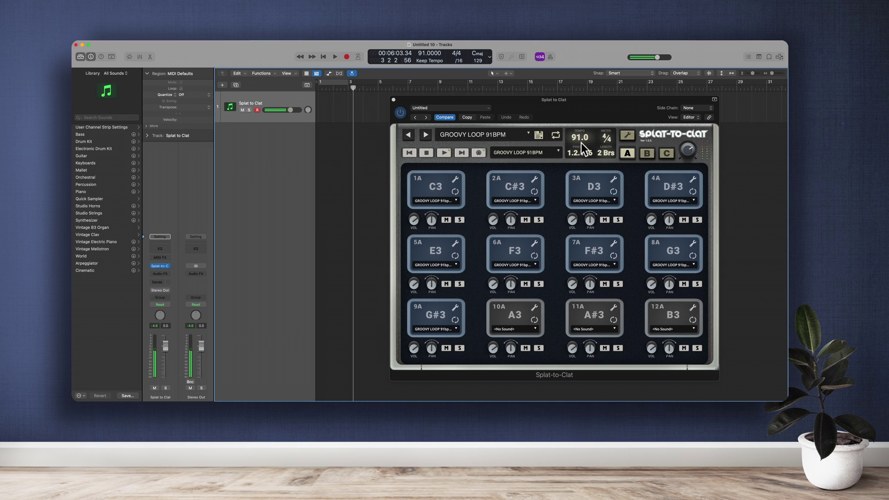
# - Add the exported New MIDI file to the plug-in's MIDI file list
pyautogui.click(541, 153)
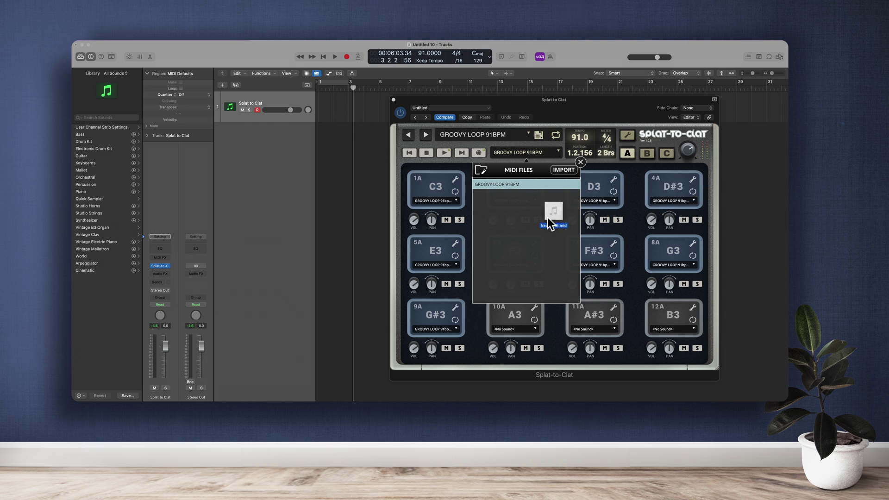
pyautogui.click(530, 227)
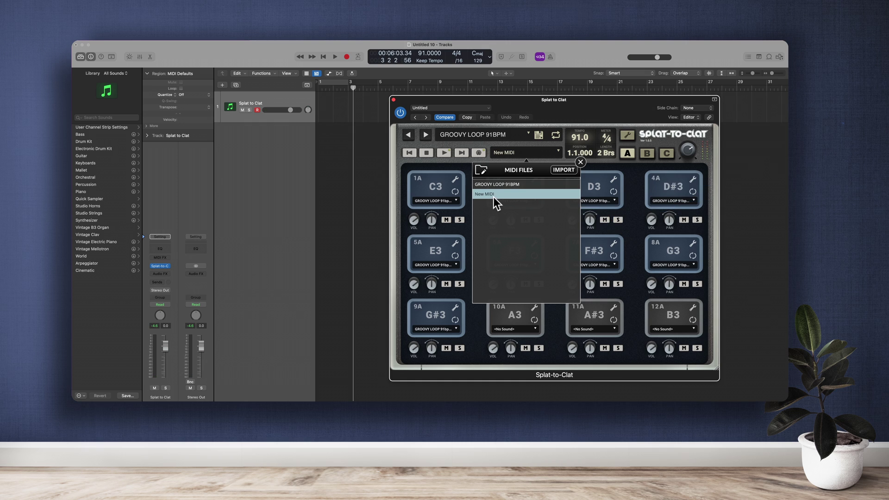
# - Save the preset as 00 New Preset in the User Bank of the User Presets library, and close the MIDI file list
pyautogui.click(540, 137)
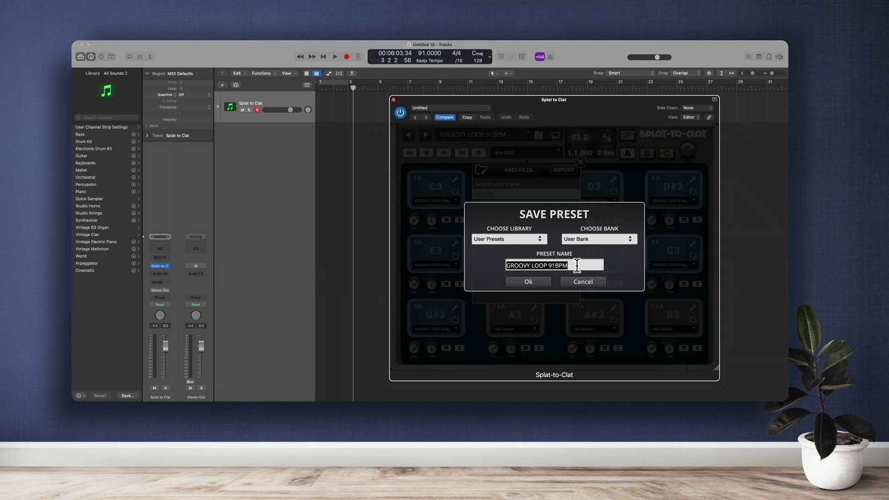
pyautogui.write('00New')
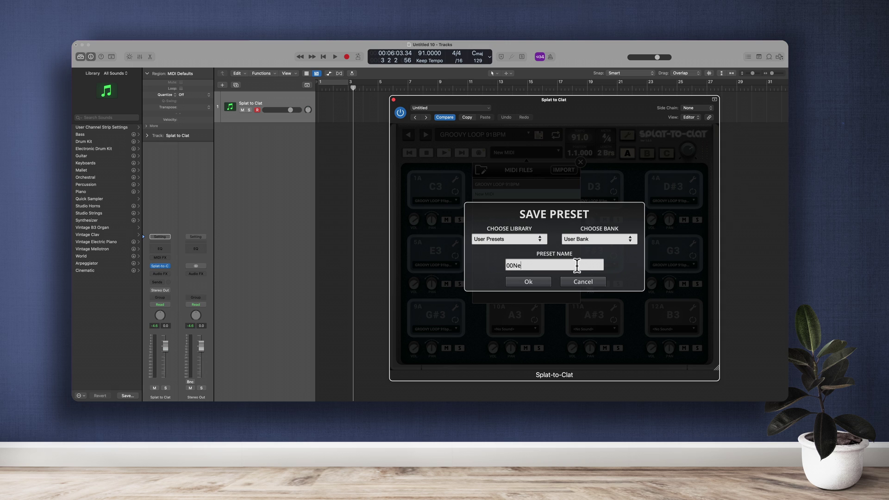
pyautogui.press('BackSpace')
pyautogui.press('BackSpace')
pyautogui.press('BackSpace')
pyautogui.press('BackSpace')
pyautogui.write('0 New Preset')
pyautogui.press('Return')
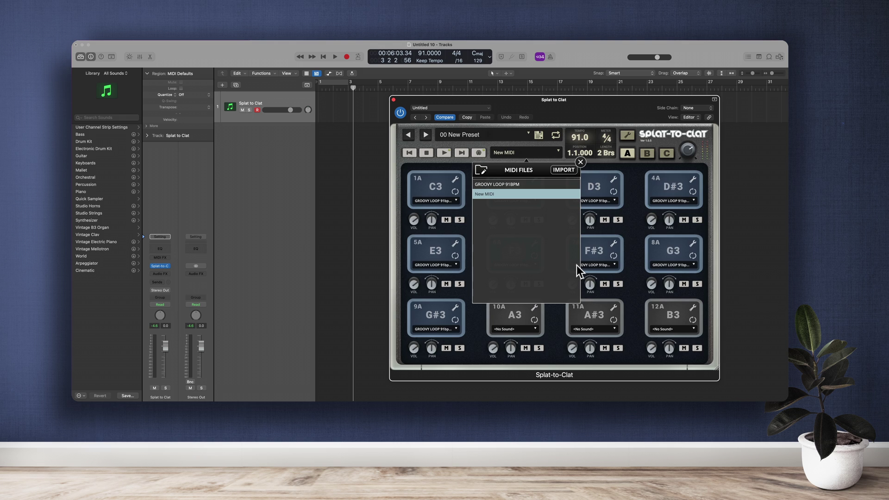
pyautogui.click(580, 161)
# - Move the User Presets library to first place in the preset browser and view its AutoSave and User Bank contents
pyautogui.click(499, 135)
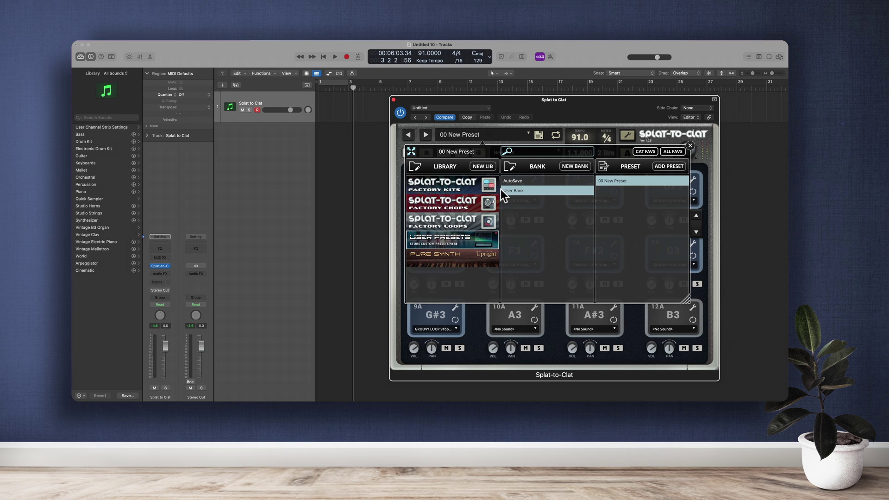
pyautogui.moveTo(468, 236); pyautogui.dragTo(468, 185)
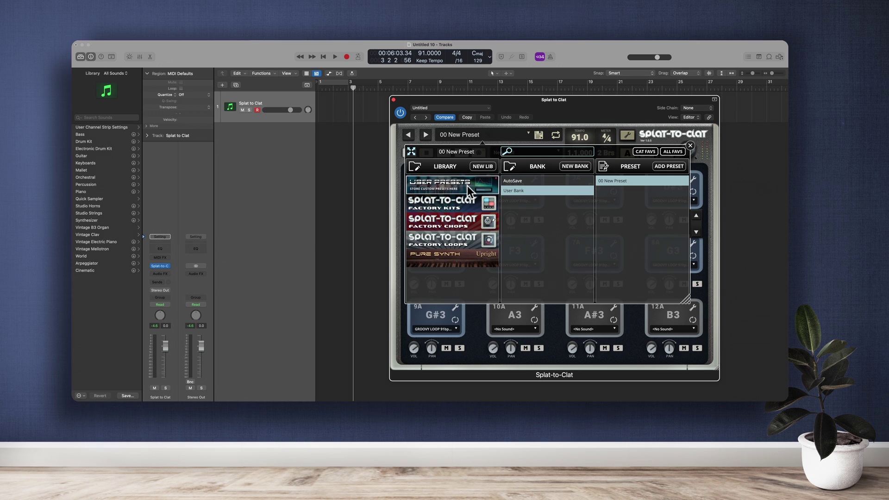
pyautogui.click(551, 182)
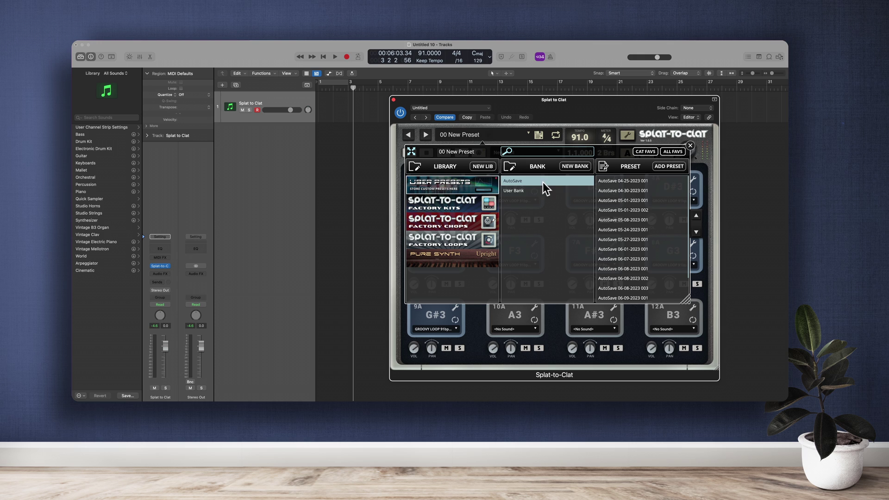
pyautogui.click(538, 187)
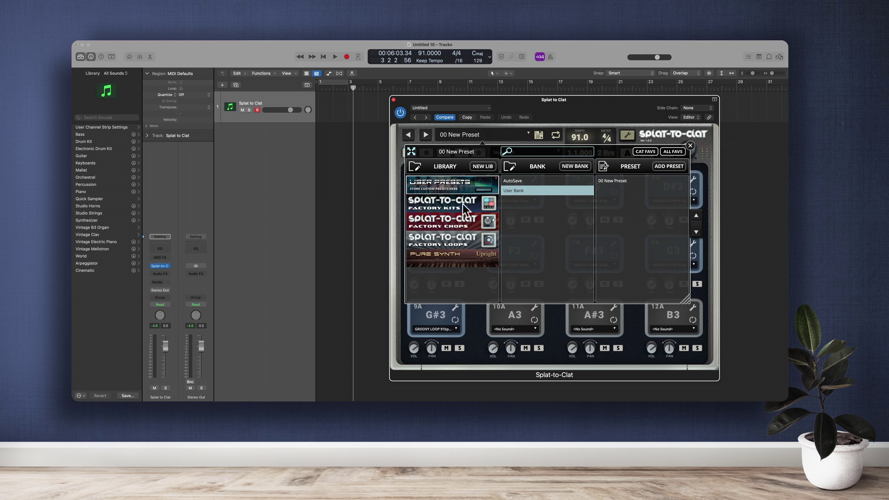
# - Load the Been Up (Live) 85BPM preset from the Factory Kits library's 03 Neo-Soul & Chill-Hop bank
pyautogui.click(462, 204)
pyautogui.click(554, 199)
pyautogui.click(624, 191)
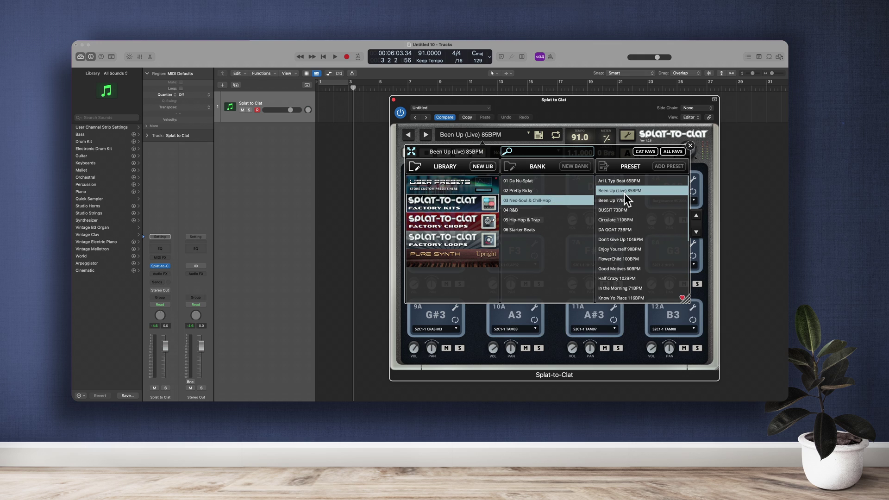
# - Load 00 New Preset from the User Bank of the User Presets library and close the preset browser
pyautogui.click(460, 188)
pyautogui.click(525, 190)
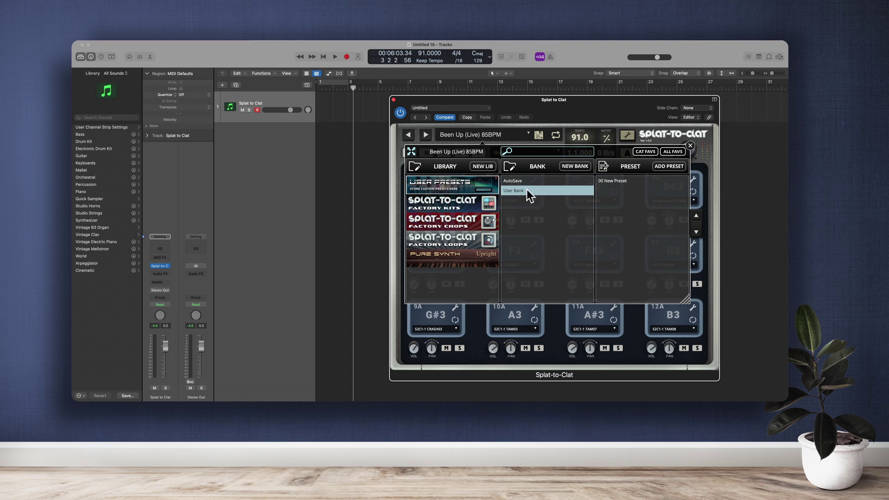
pyautogui.click(613, 180)
pyautogui.click(689, 146)
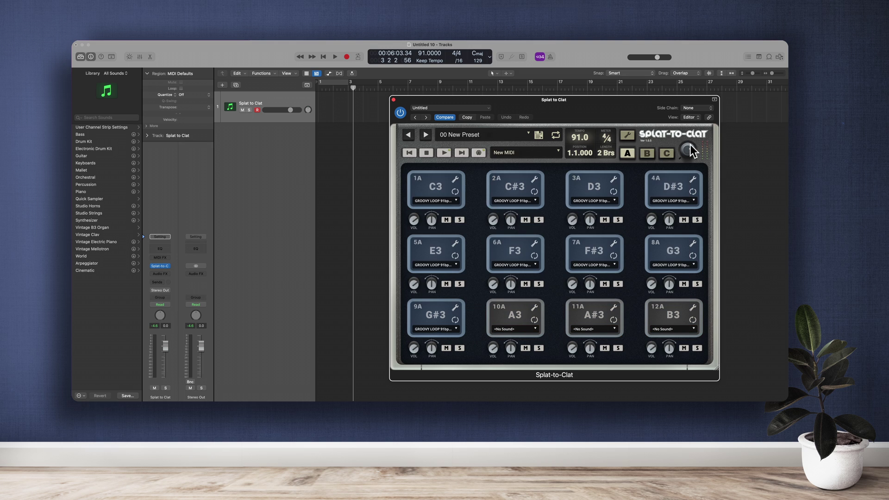
# - Check the MIDI file list, and play New MIDI with the plug-in's own player before stopping it
pyautogui.click(515, 150)
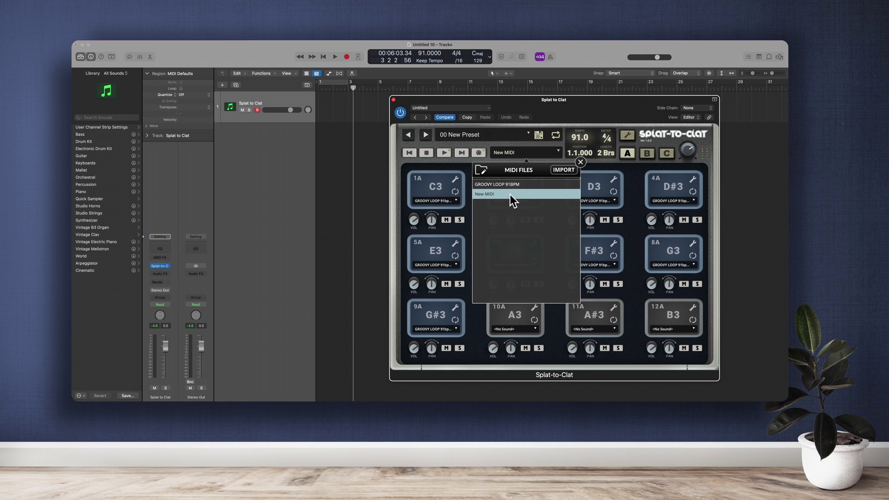
pyautogui.click(577, 162)
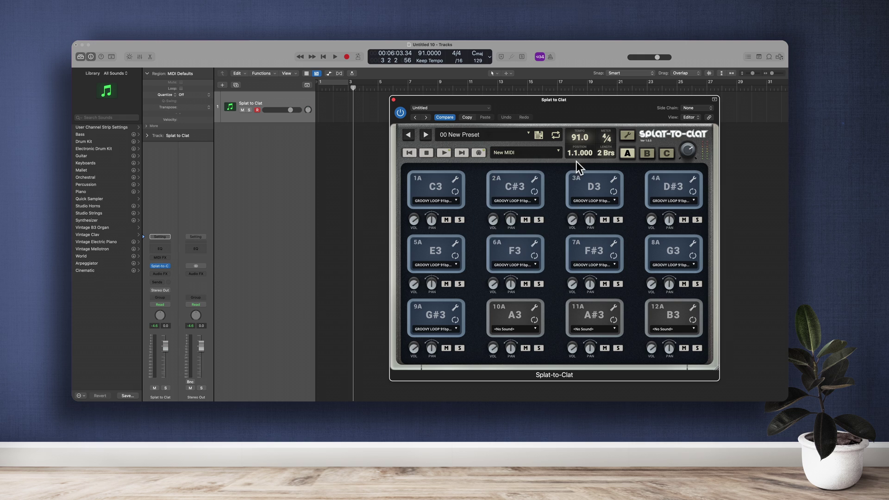
pyautogui.click(446, 153)
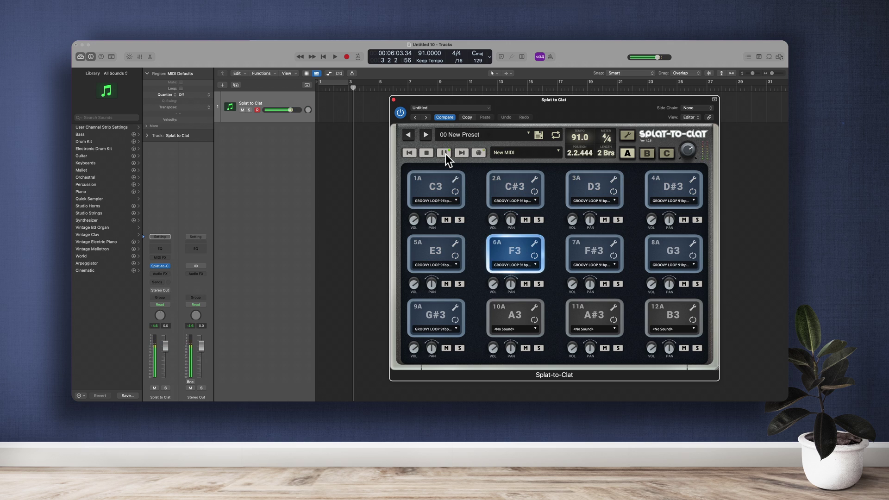
pyautogui.click(446, 153)
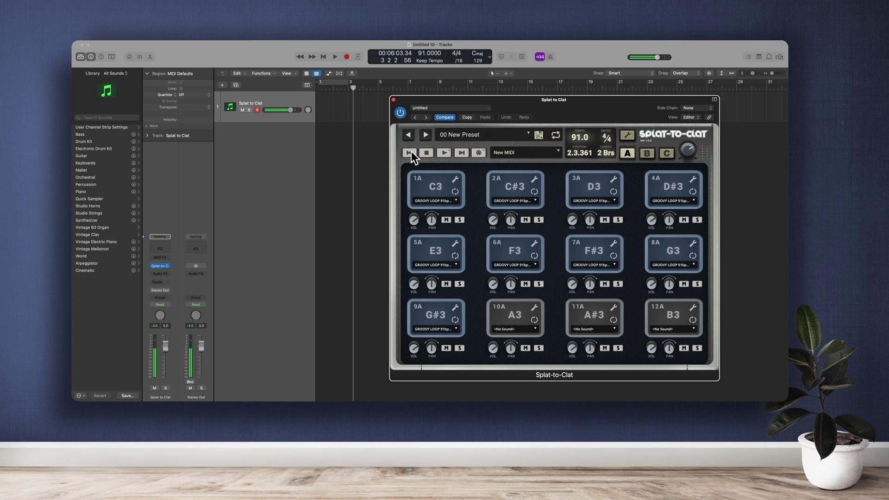
# - Place the New MIDI file from the plug-in's list on the Splat to Clat track at bar 1, and close the list
pyautogui.click(512, 153)
pyautogui.click(511, 152)
pyautogui.click(511, 152)
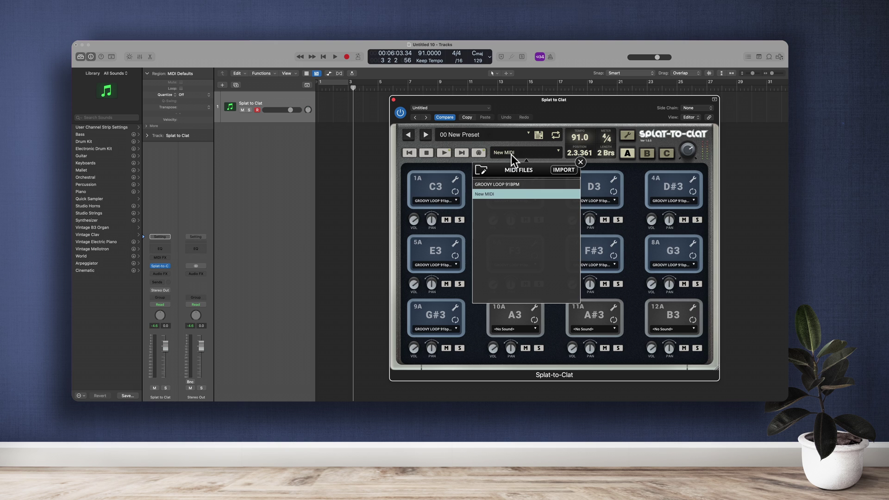
pyautogui.moveTo(512, 193); pyautogui.dragTo(321, 115)
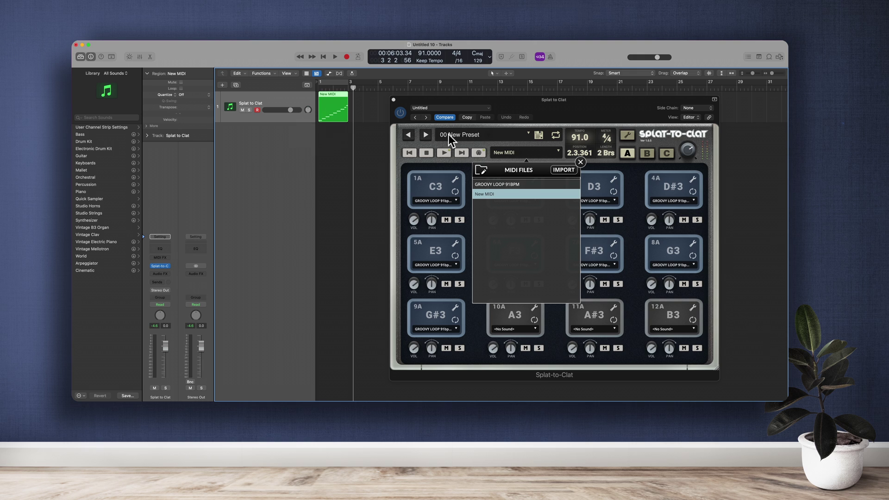
pyautogui.click(581, 162)
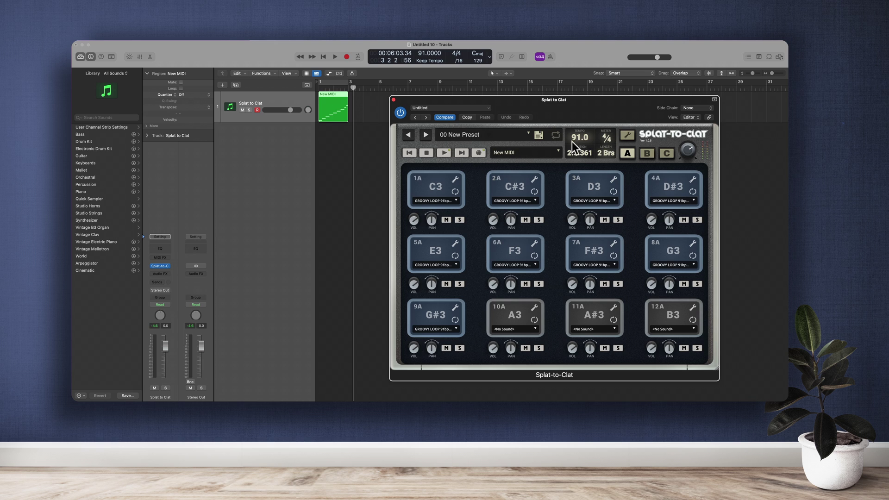
# - View the MIDI channel options in the plug-in's settings and close them
pyautogui.click(626, 135)
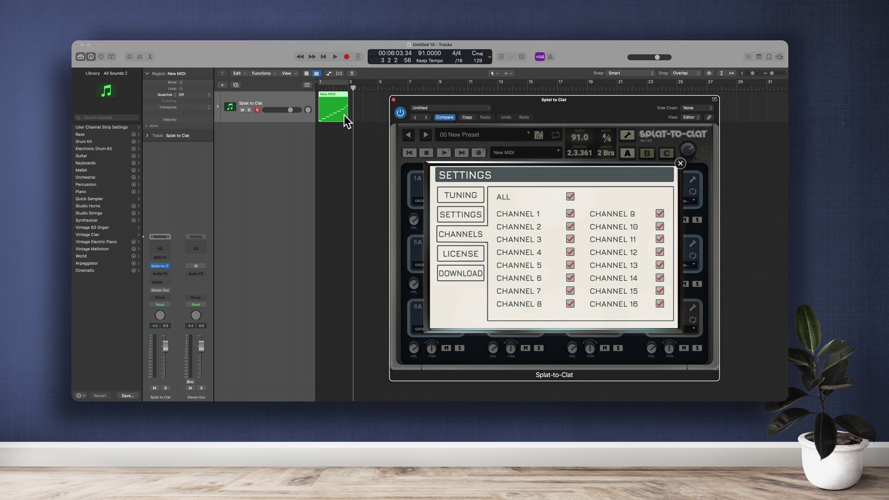
pyautogui.click(680, 164)
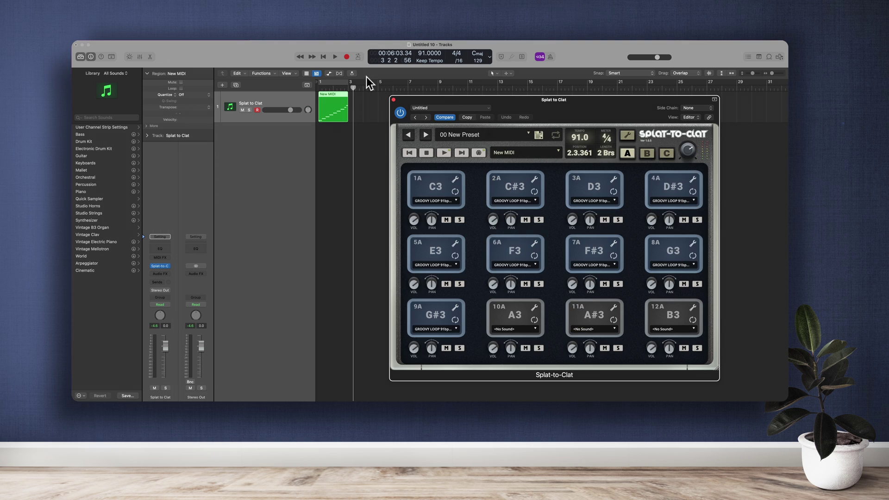
# - Play the New MIDI region from bar 1 with cycle on over bars 1 to 3, and turn cycle off after stopping
pyautogui.click(327, 82)
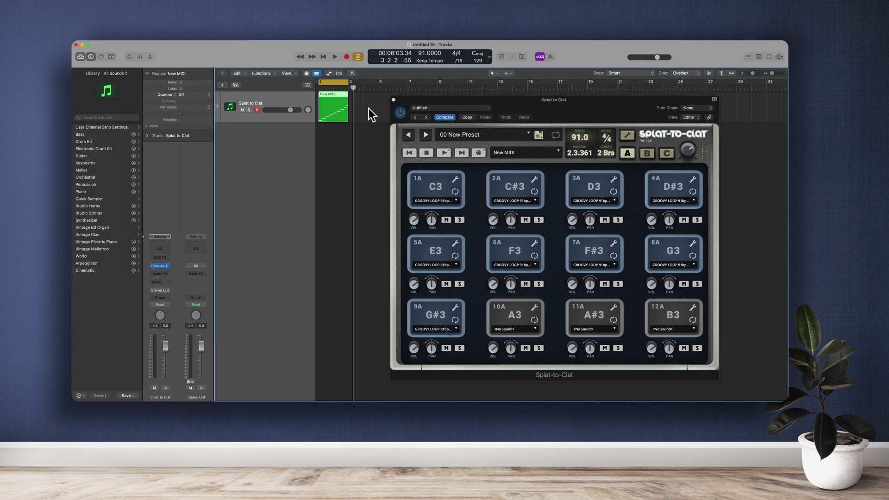
pyautogui.press('Return')
pyautogui.press('space')
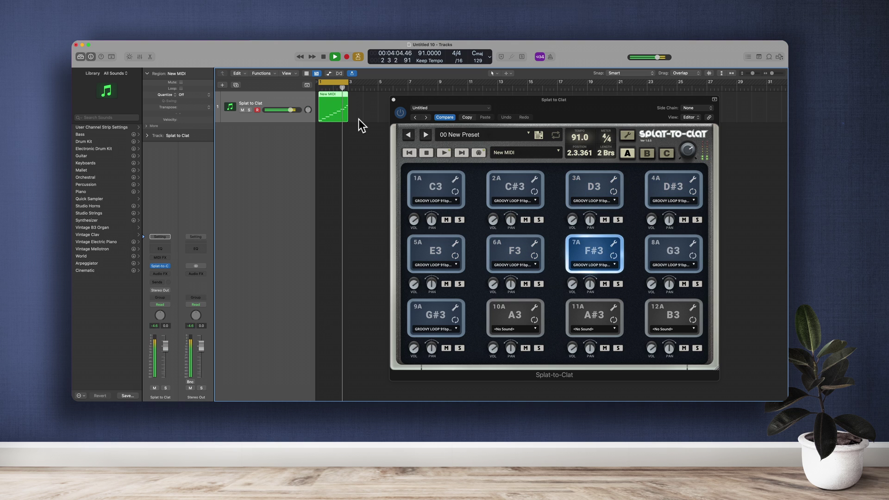
pyautogui.press('space')
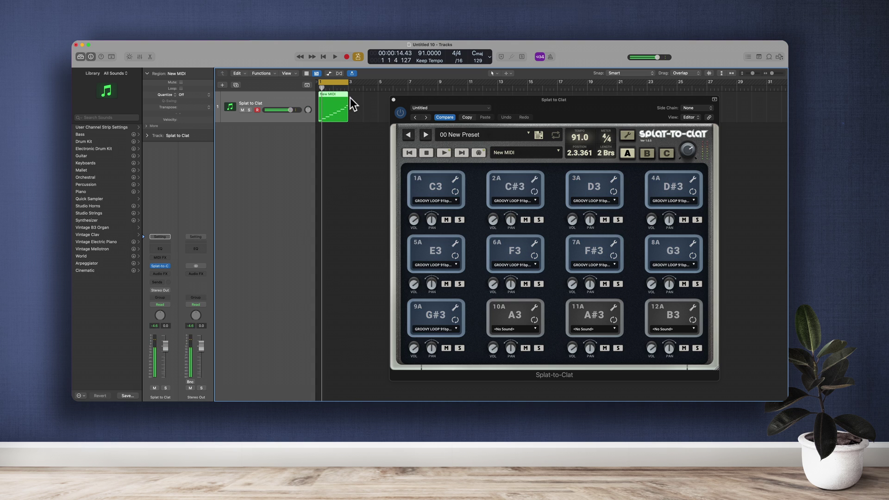
pyautogui.click(343, 84)
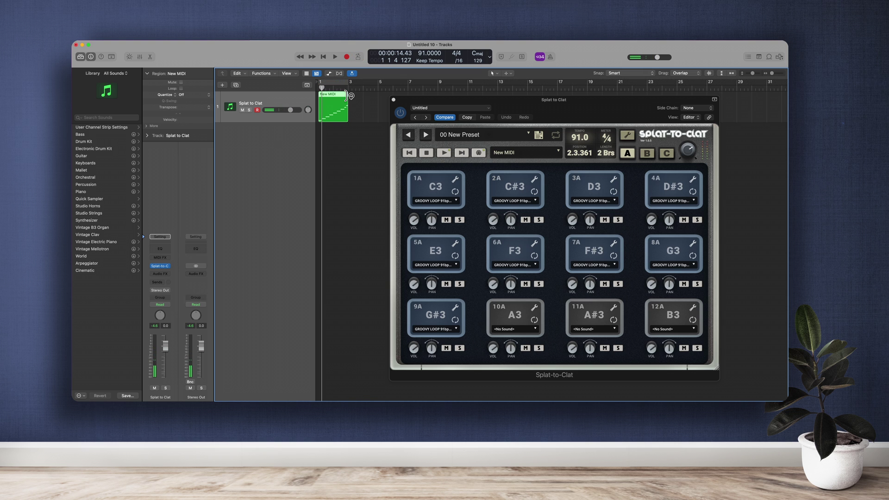
# - Loop the New MIDI region out to about bar 19, and make the plug-in window smaller
pyautogui.moveTo(349, 95); pyautogui.dragTo(579, 133)
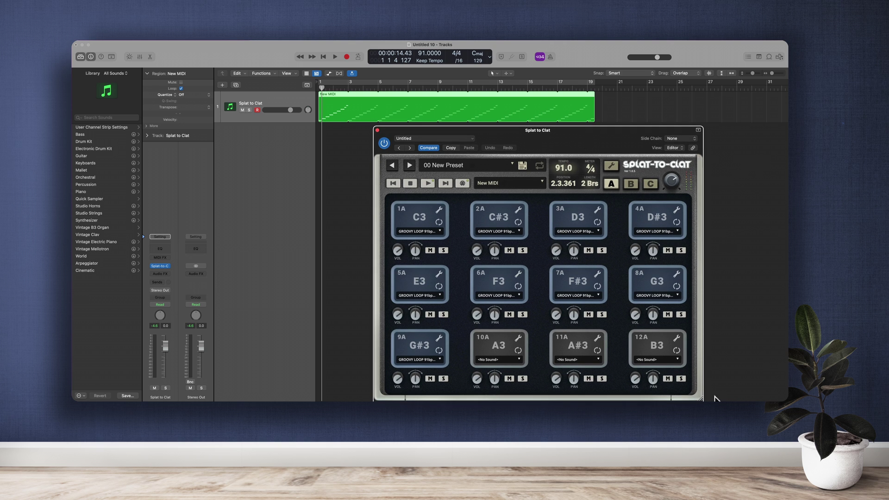
pyautogui.moveTo(716, 398); pyautogui.dragTo(668, 364)
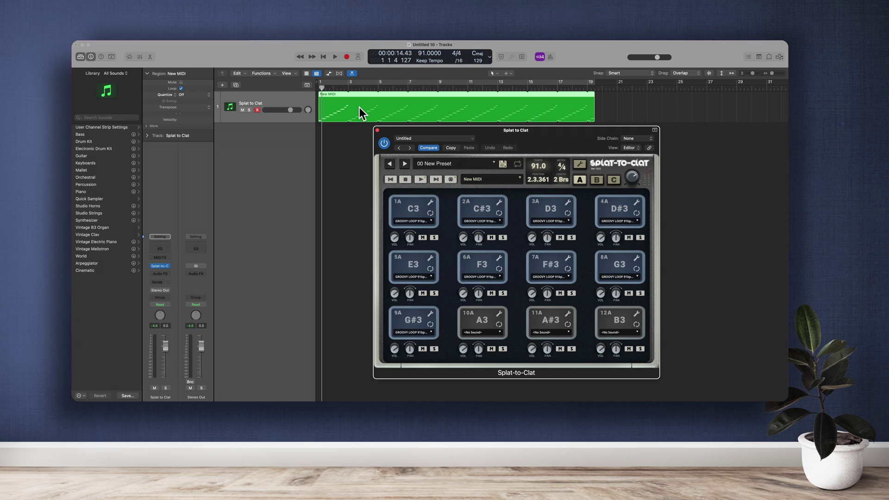
# - Duplicate the Splat to Clat track with its settings, check the new track's plug-in window, and close that window
pyautogui.click(285, 118)
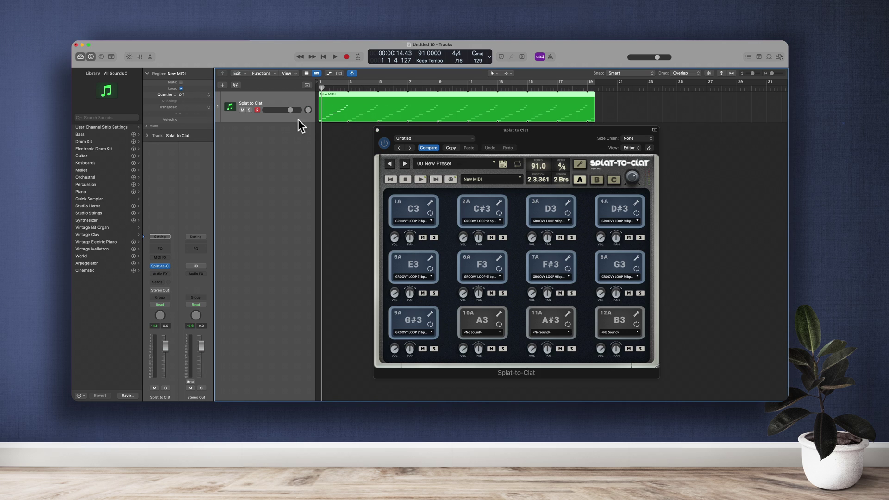
pyautogui.click(236, 85)
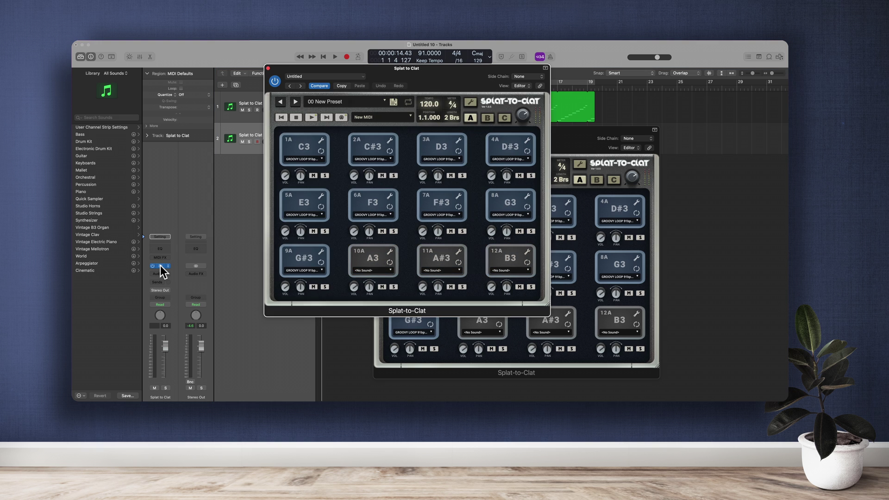
pyautogui.moveTo(463, 75); pyautogui.dragTo(607, 142)
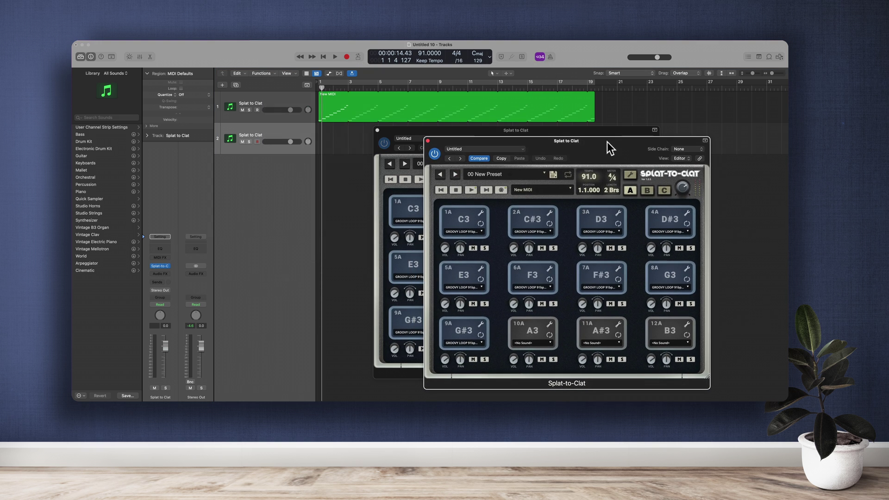
pyautogui.click(427, 140)
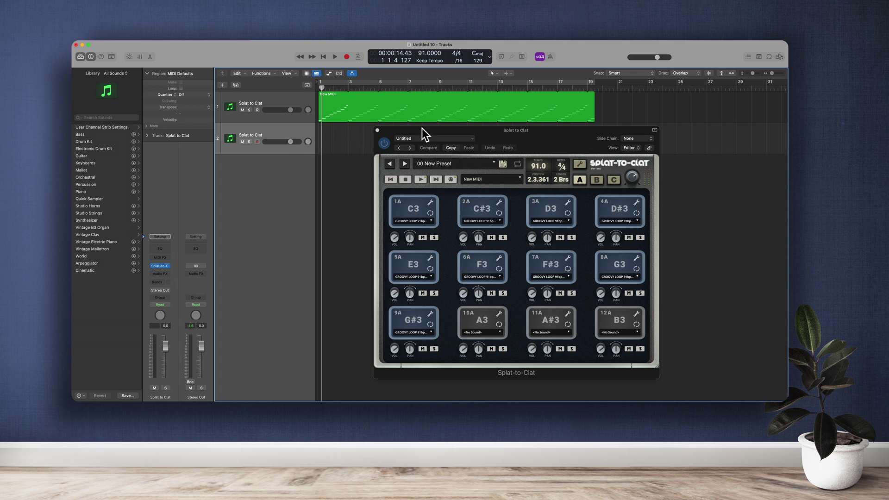
# - Play the looped New MIDI region on track 1, stop playback, and record-enable the duplicate track instead of track 1
pyautogui.click(293, 101)
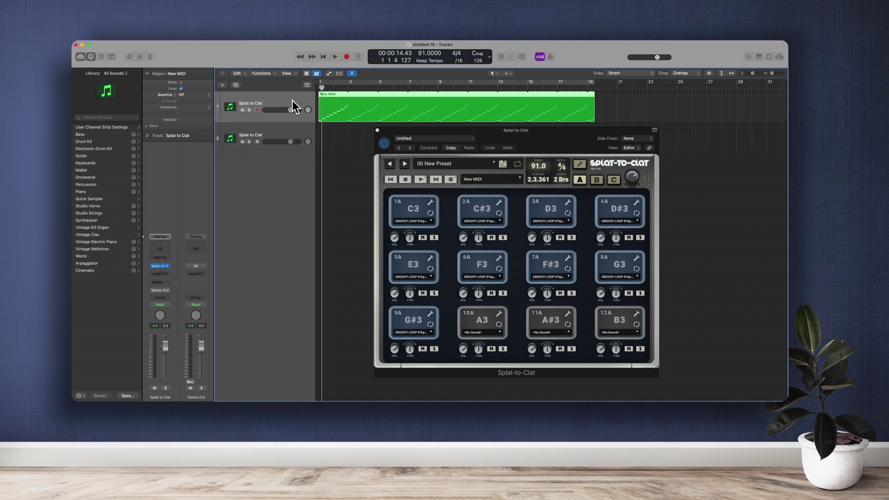
pyautogui.press('space')
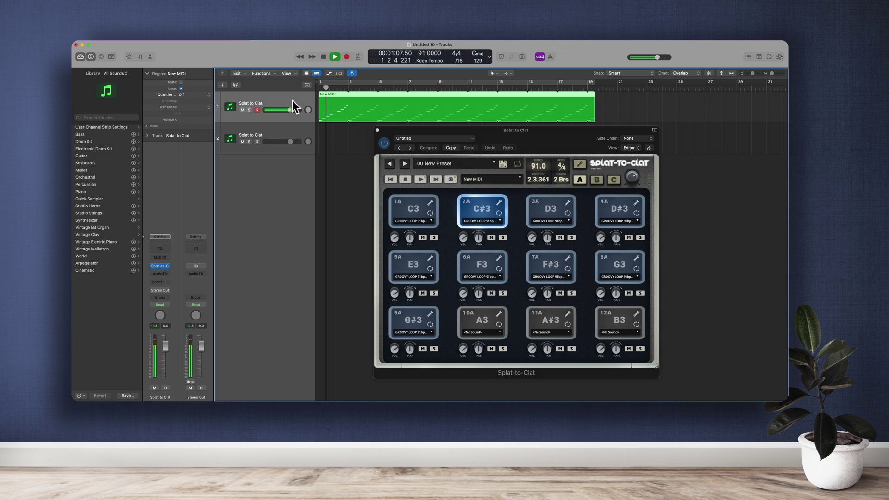
pyautogui.click(257, 142)
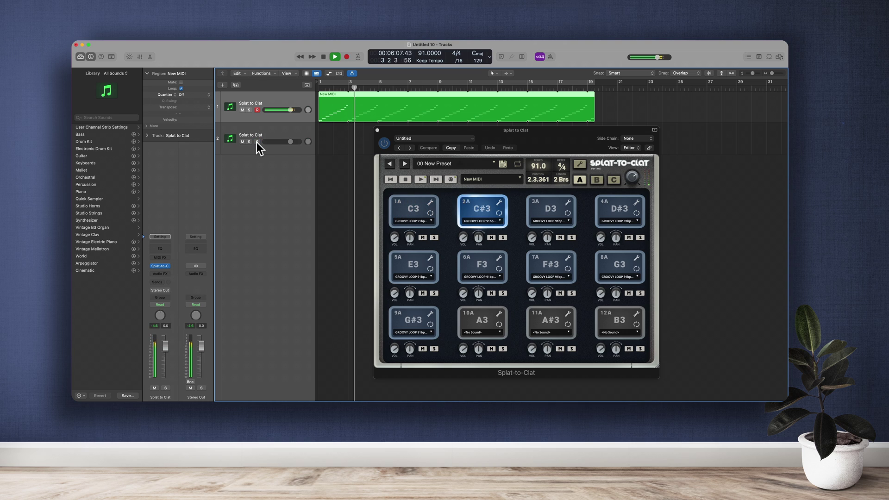
pyautogui.click(257, 142)
pyautogui.press('space')
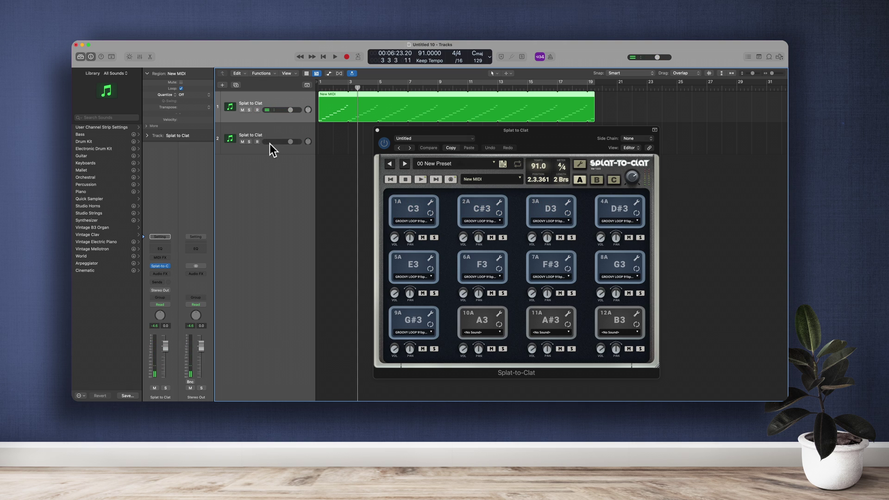
pyautogui.click(257, 141)
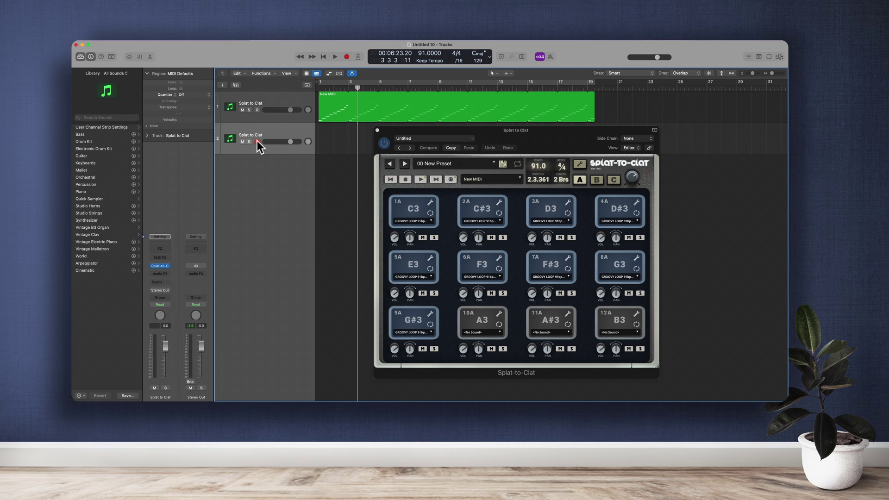